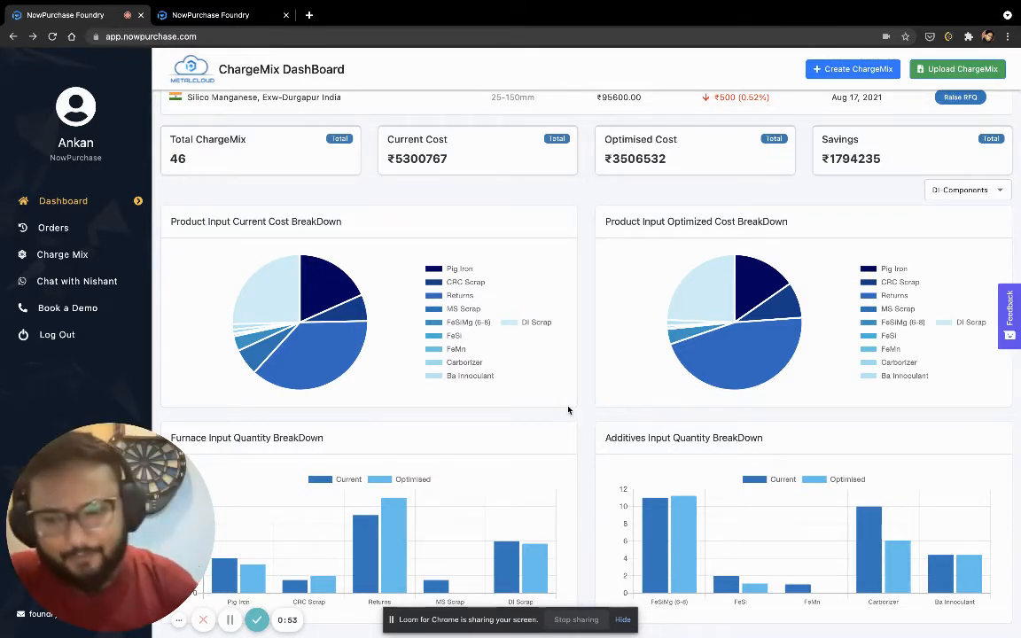
Create a new ChargeMix named "DI component" with the metal grade 500/7 (70-50-05)
left_click(857, 69)
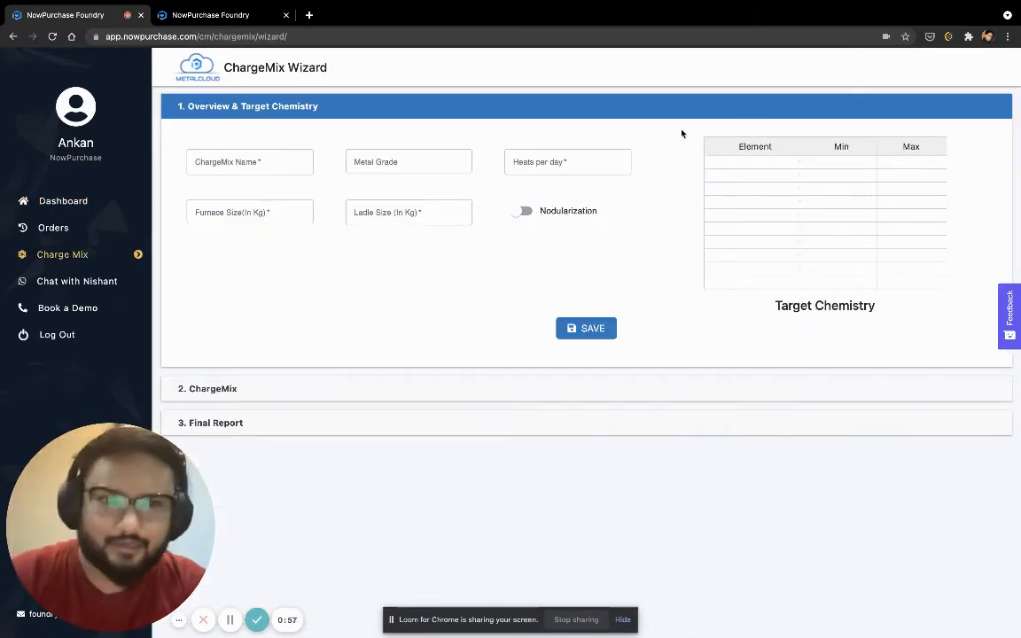
left_click(297, 162)
type("D")
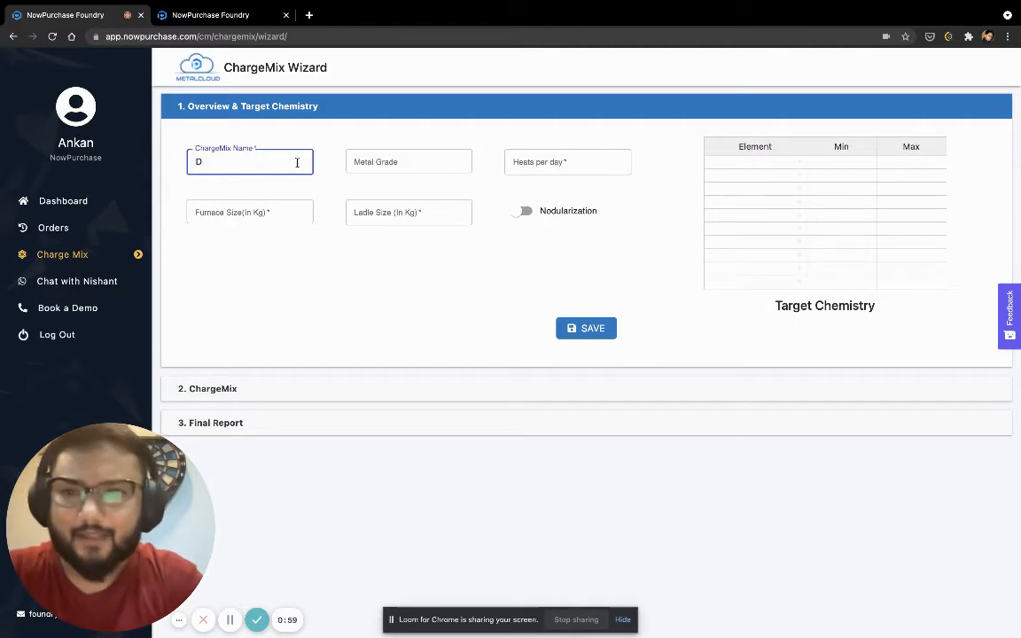
type("I component")
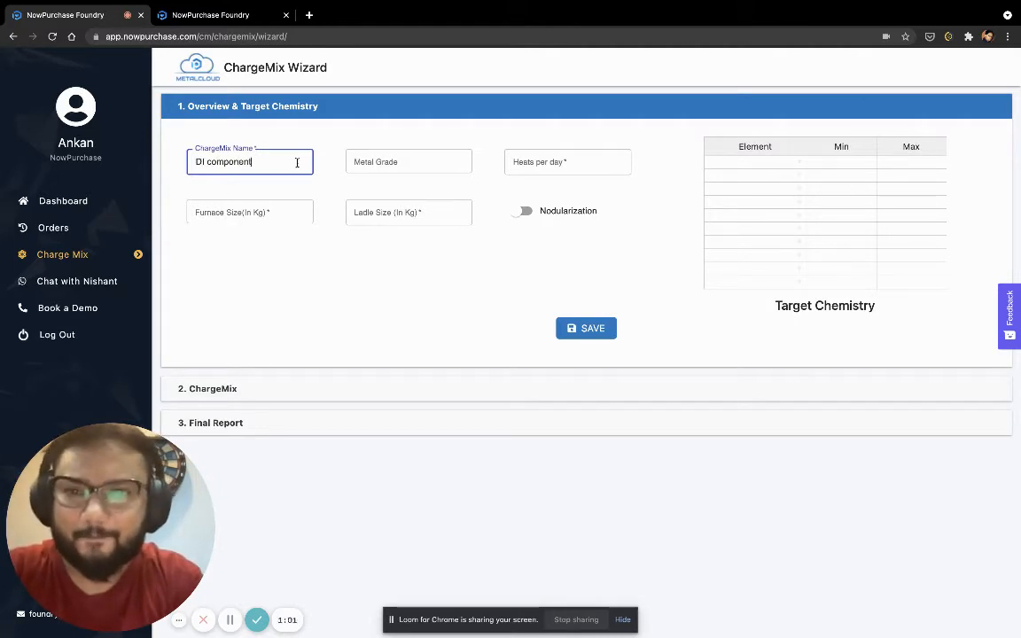
key("Tab")
type("500/7")
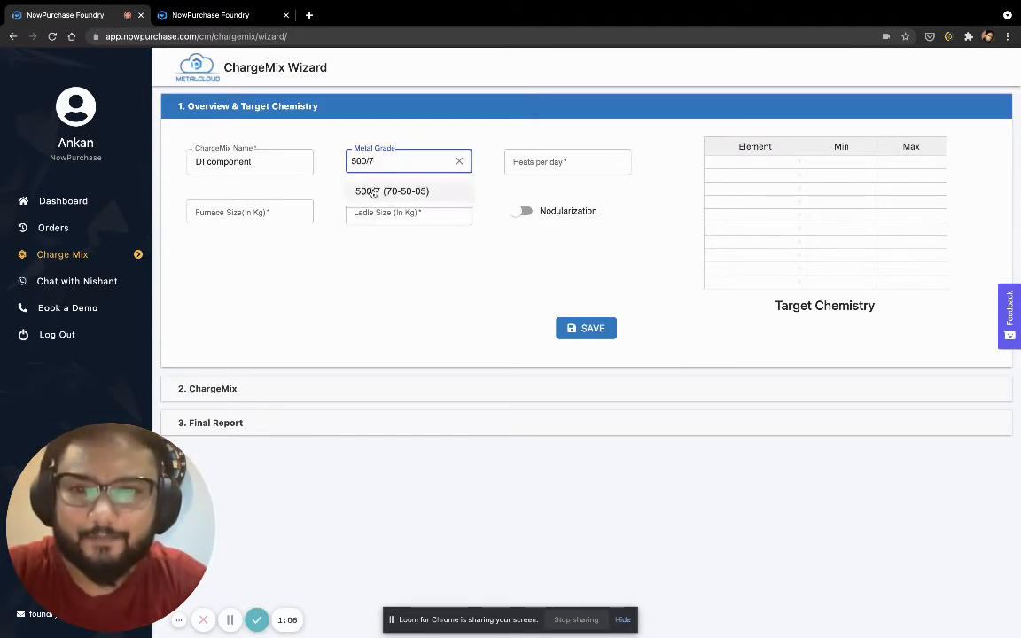
left_click(372, 191)
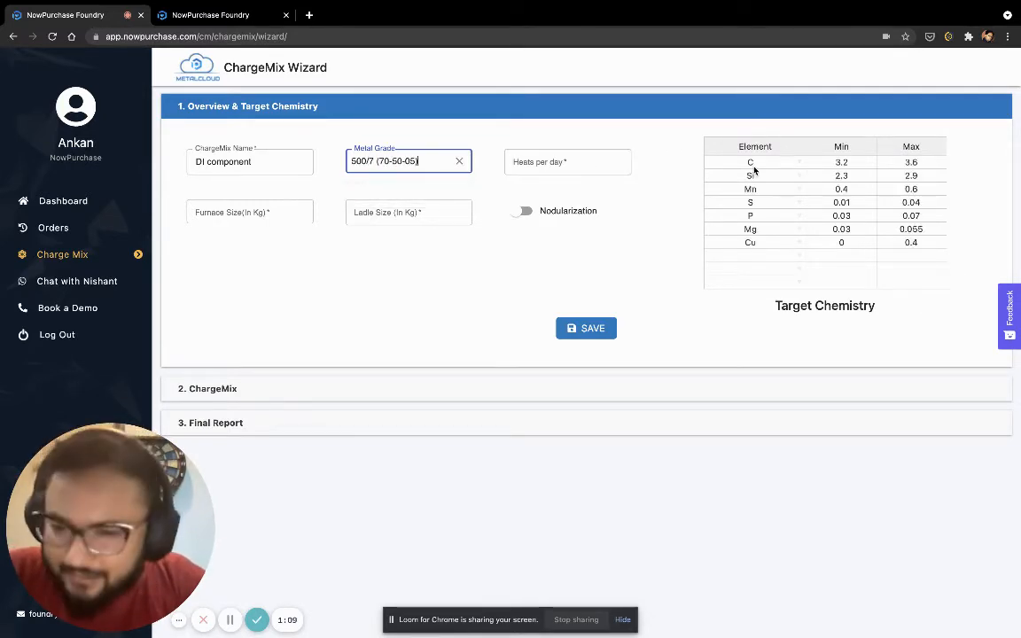
Examine the elements and their minimum and maximum values in the Target Chemistry table, especially the carbon limits
left_click_drag(750, 163, 933, 251)
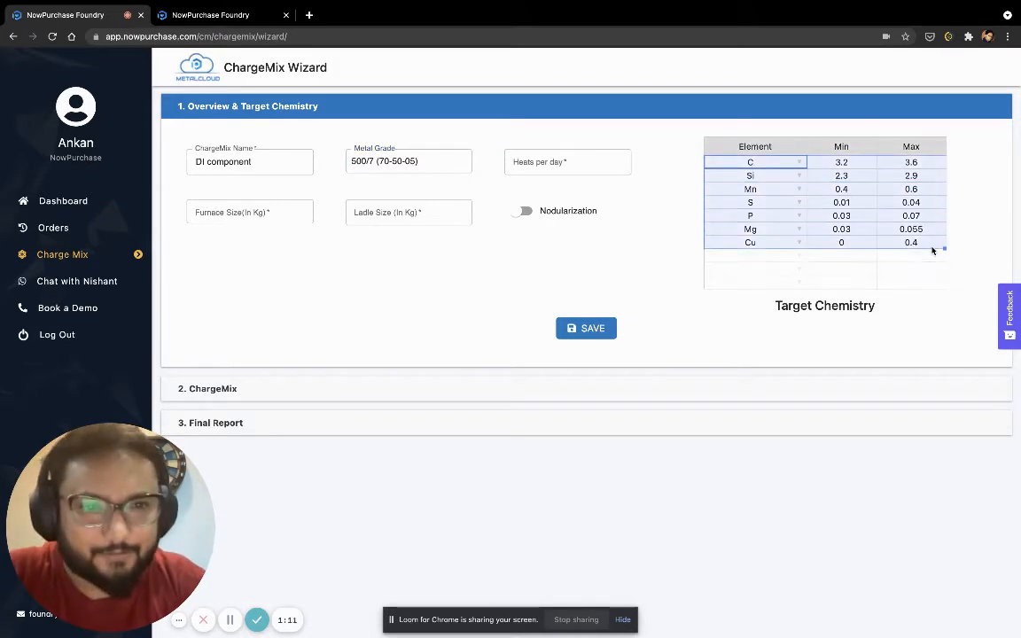
left_click(928, 258)
left_click(775, 177)
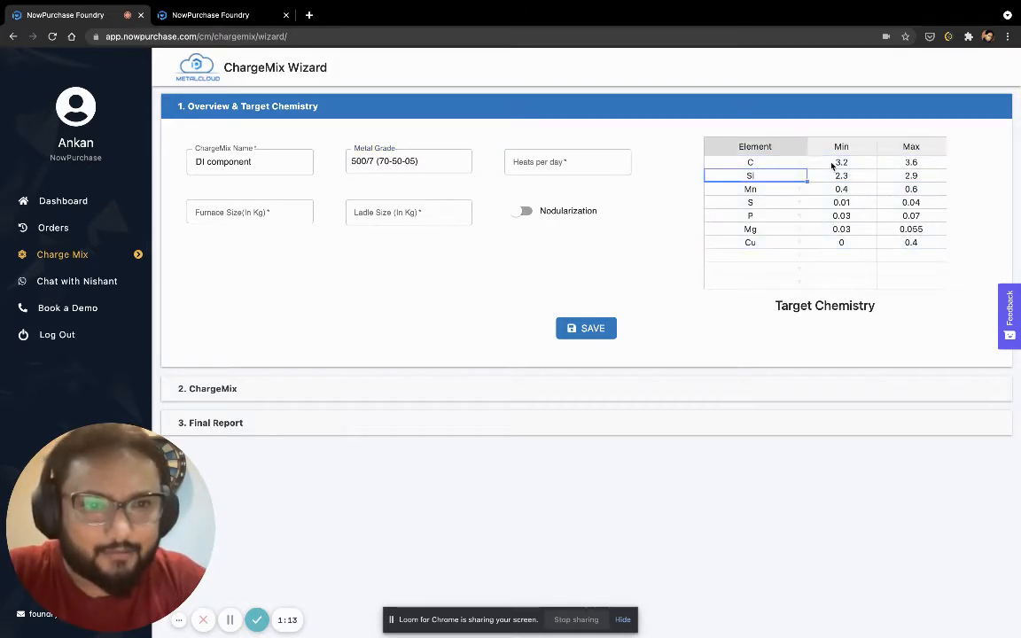
left_click(839, 163)
left_click(908, 163)
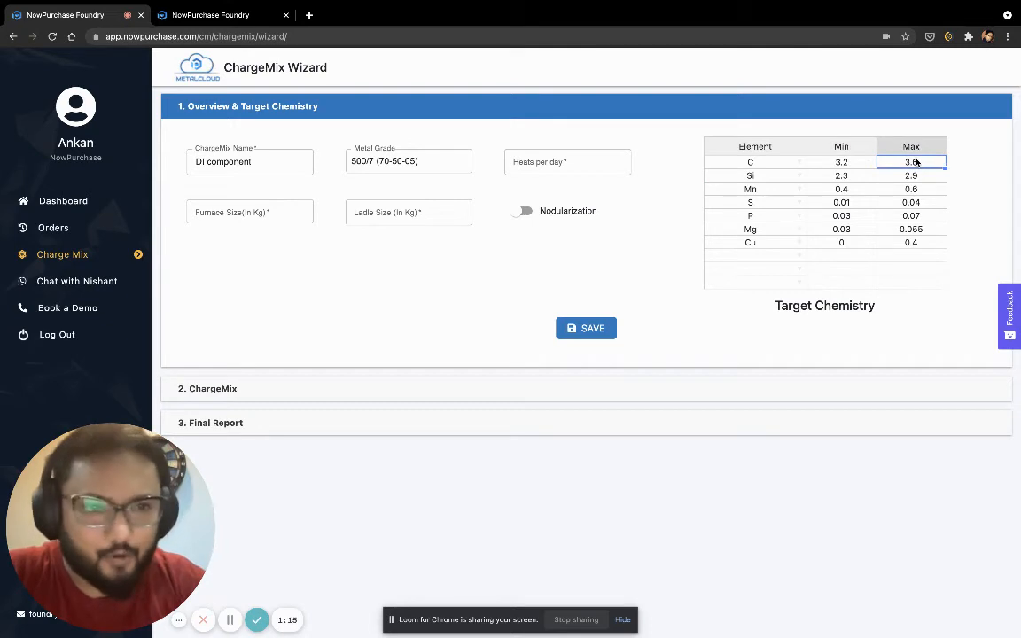
double_click(918, 162)
left_click(965, 174)
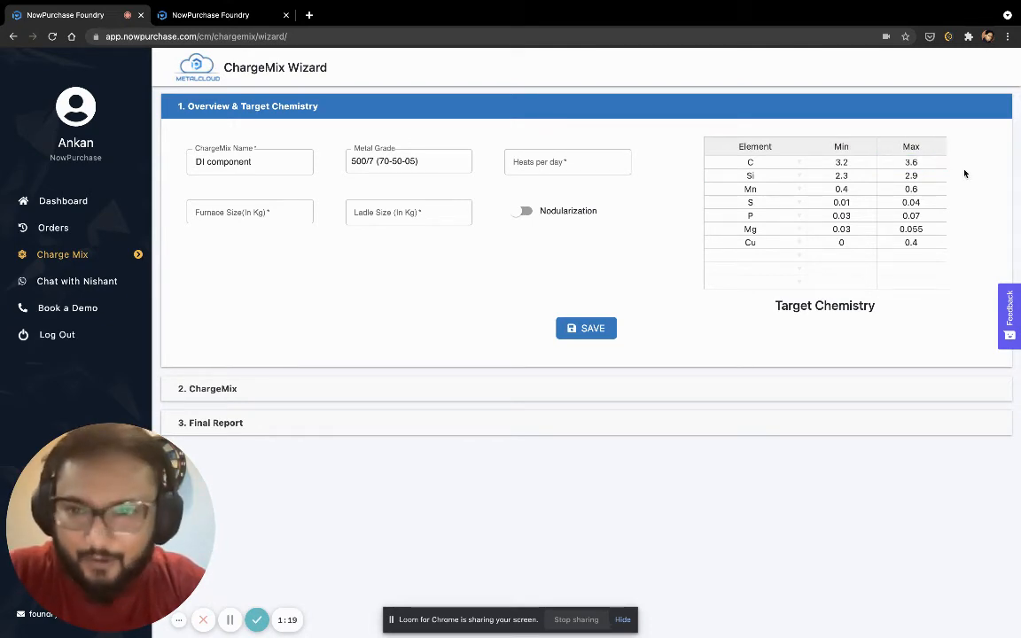
Set the furnace size to 1100 kg, turn on nodularization and check its tapping time and temperature
left_click(237, 210)
type("1100")
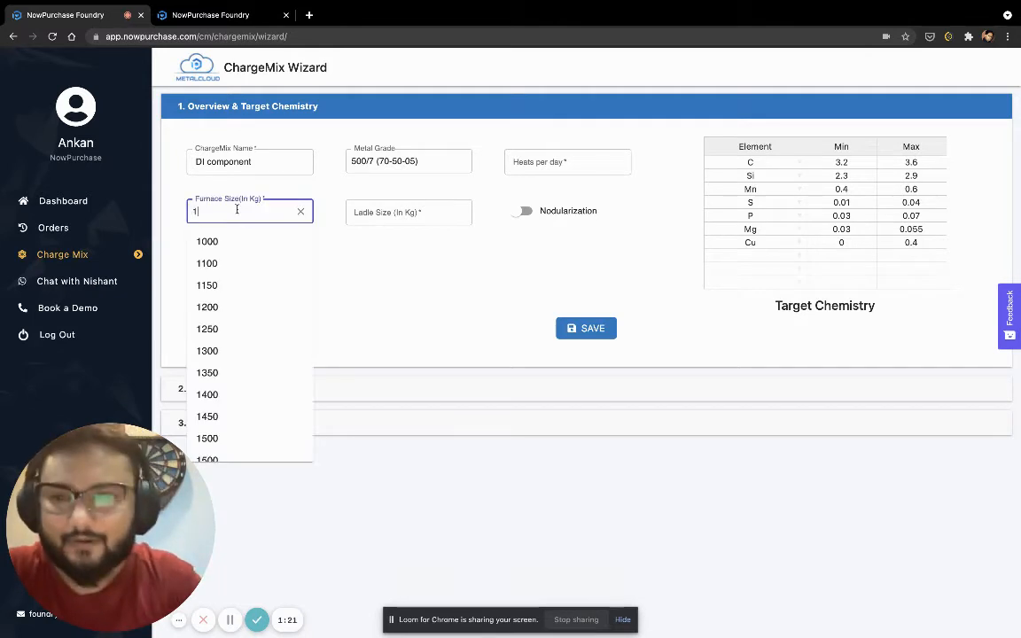
key("Tab")
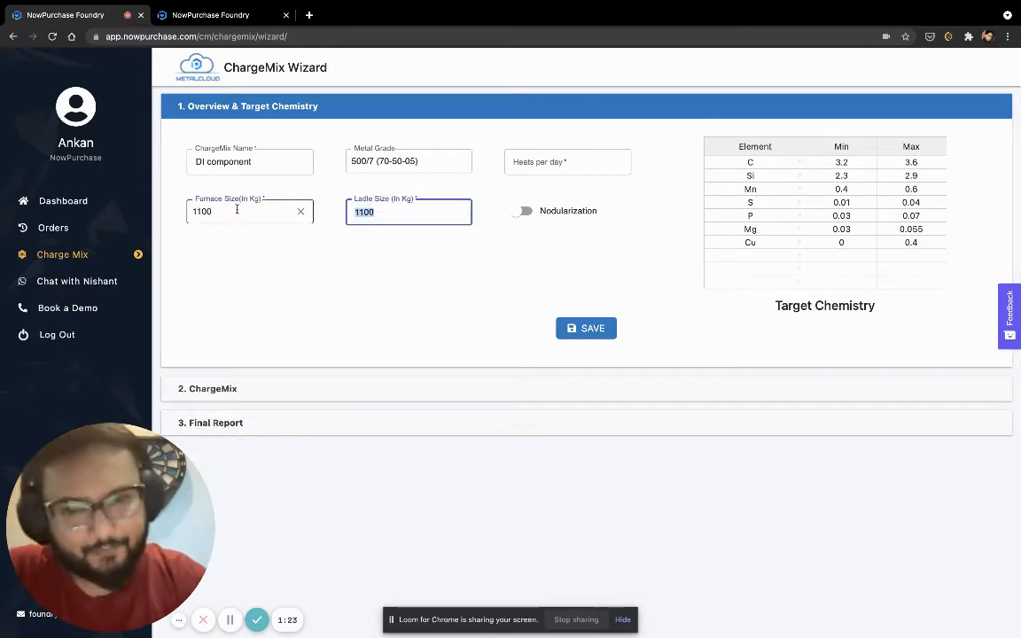
left_click(470, 251)
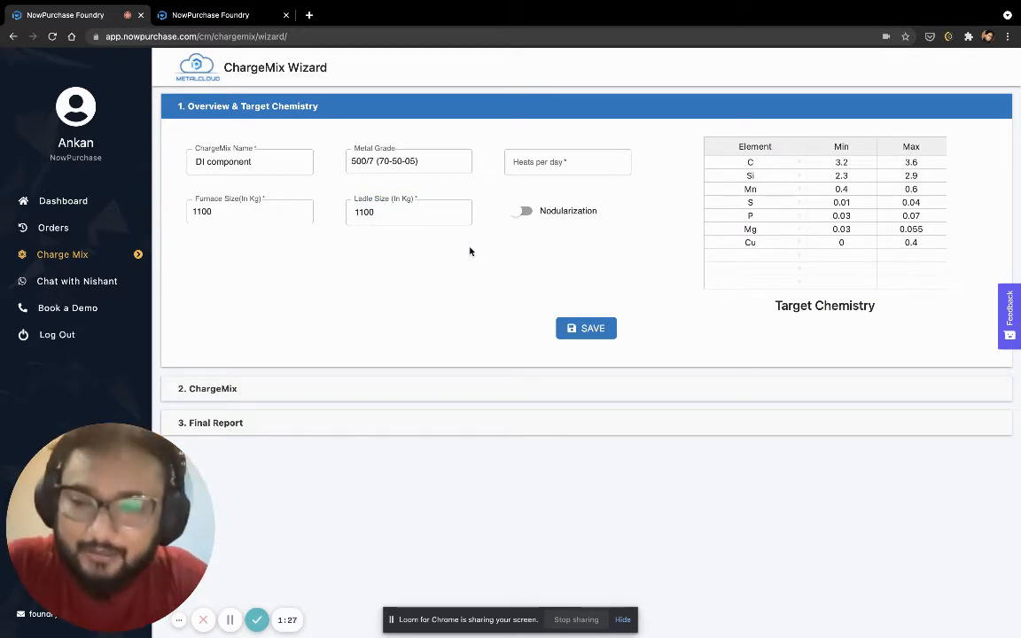
left_click(525, 213)
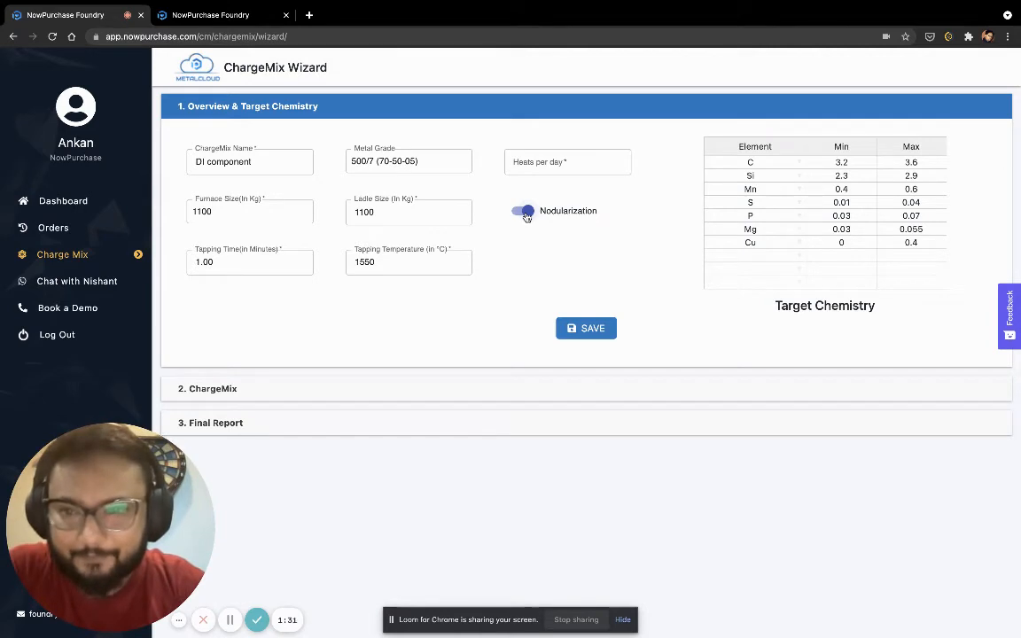
left_click_drag(209, 264, 174, 267)
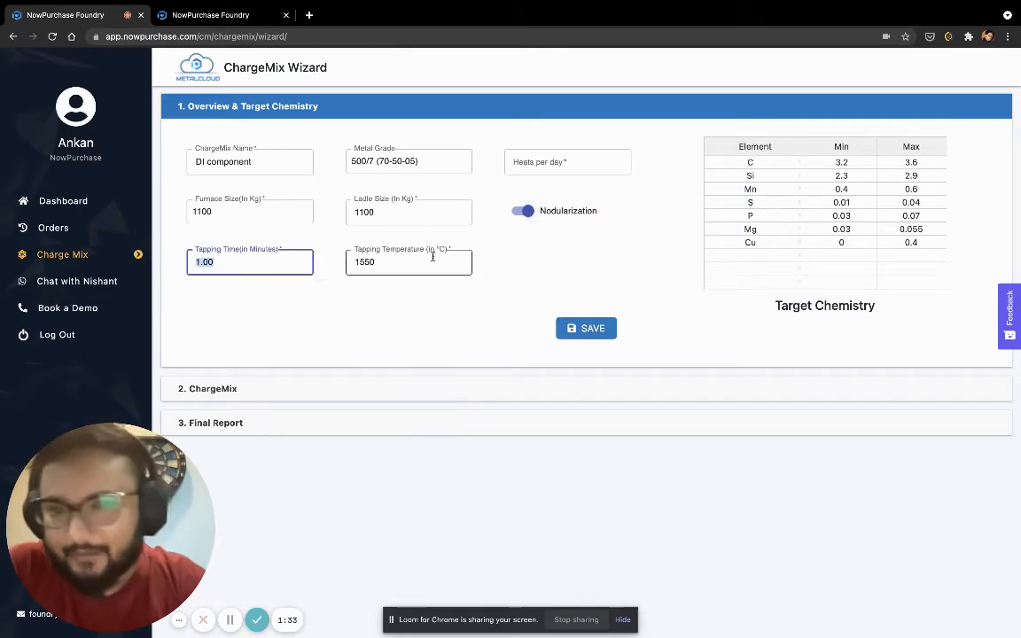
left_click_drag(379, 263, 328, 267)
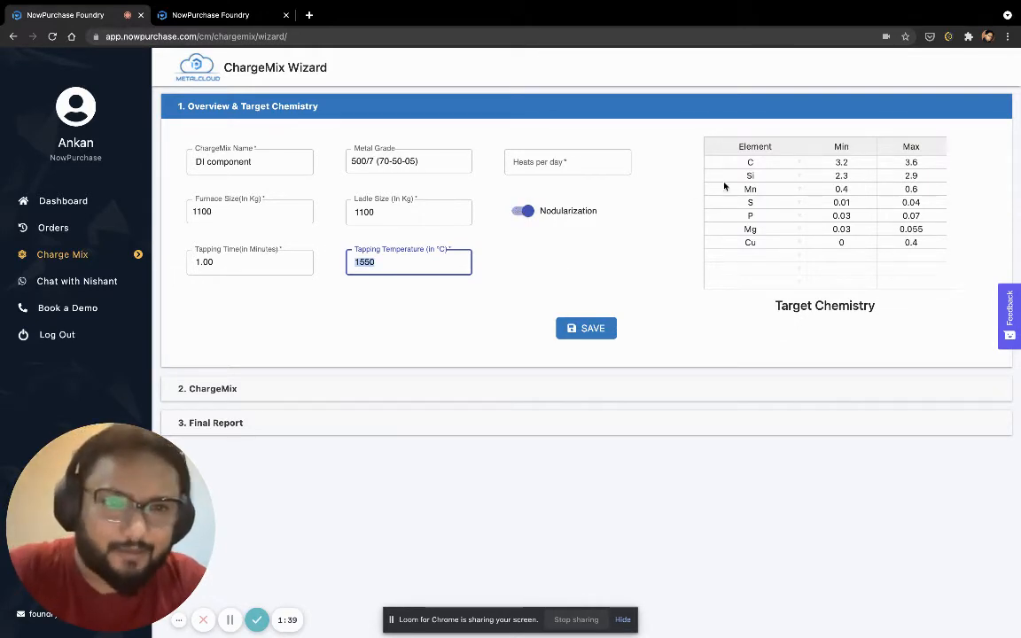
Set the heats per day to 13 and save the overview and target chemistry
left_click_drag(751, 176, 911, 247)
left_click(859, 307)
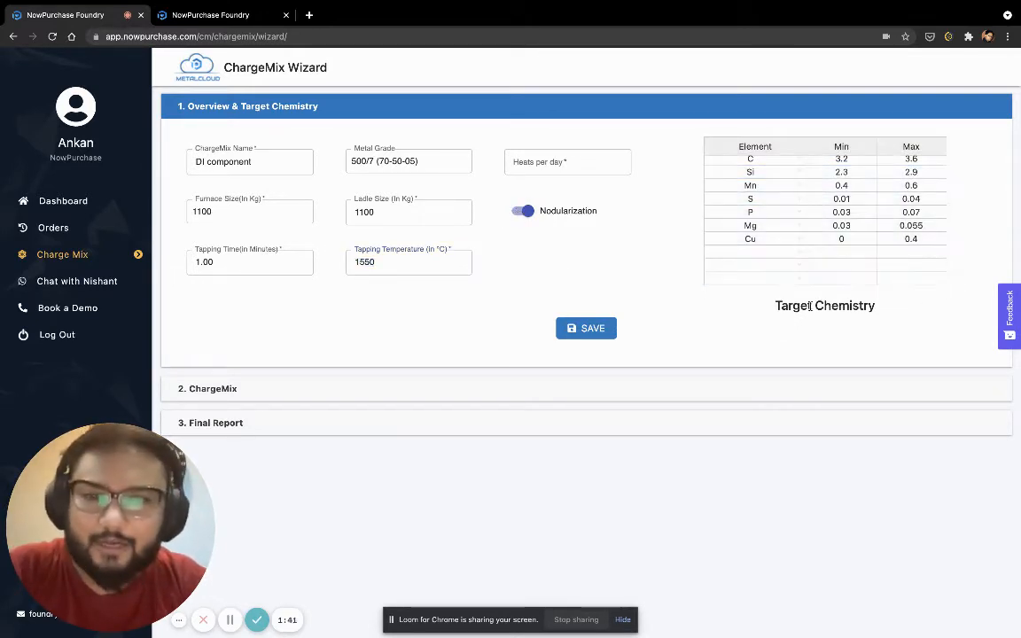
left_click(597, 336)
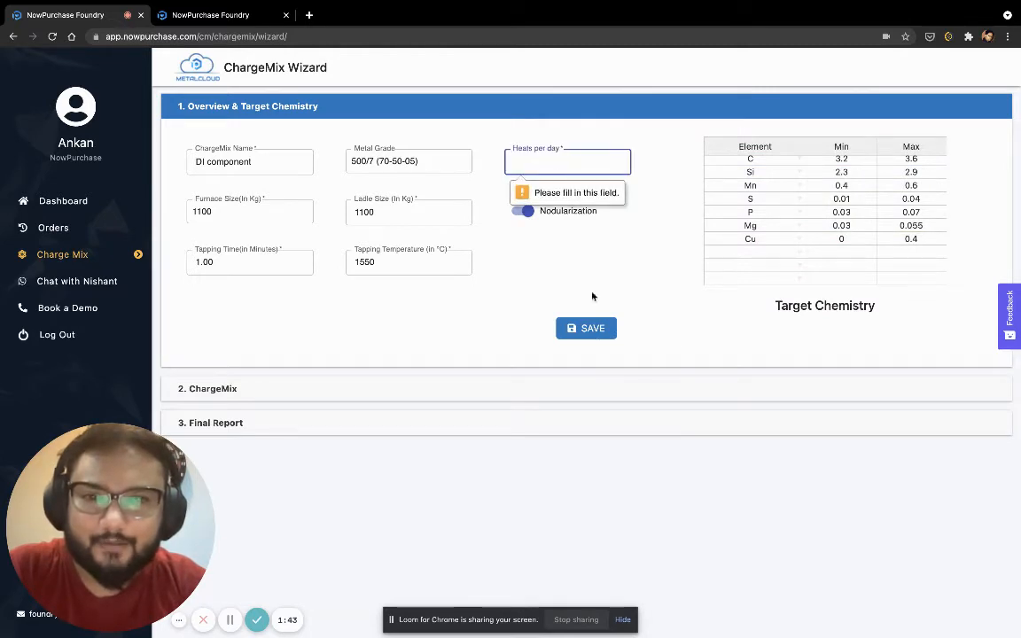
type("13")
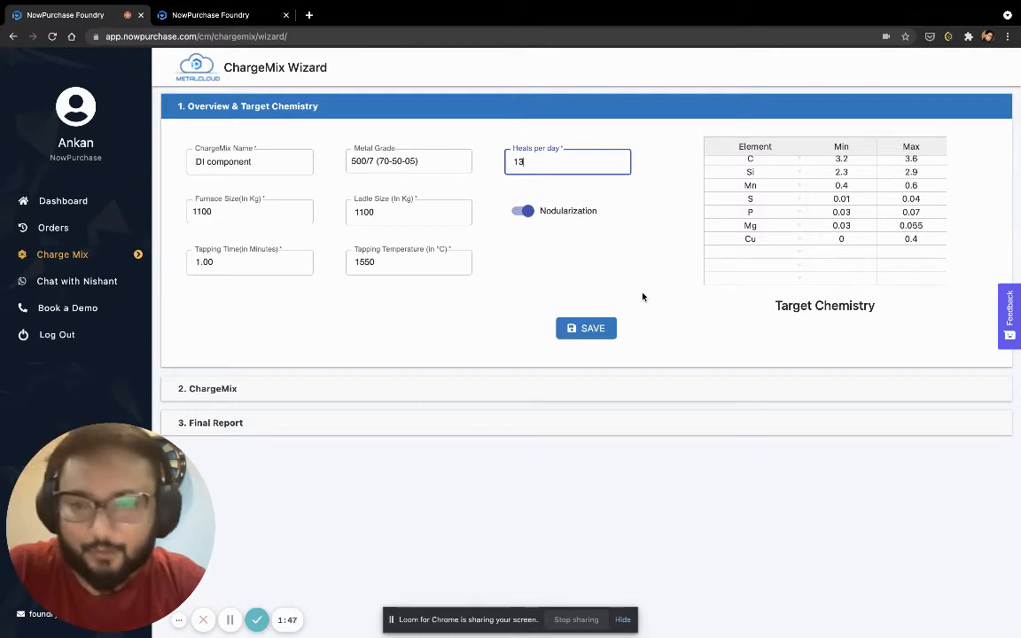
left_click(603, 327)
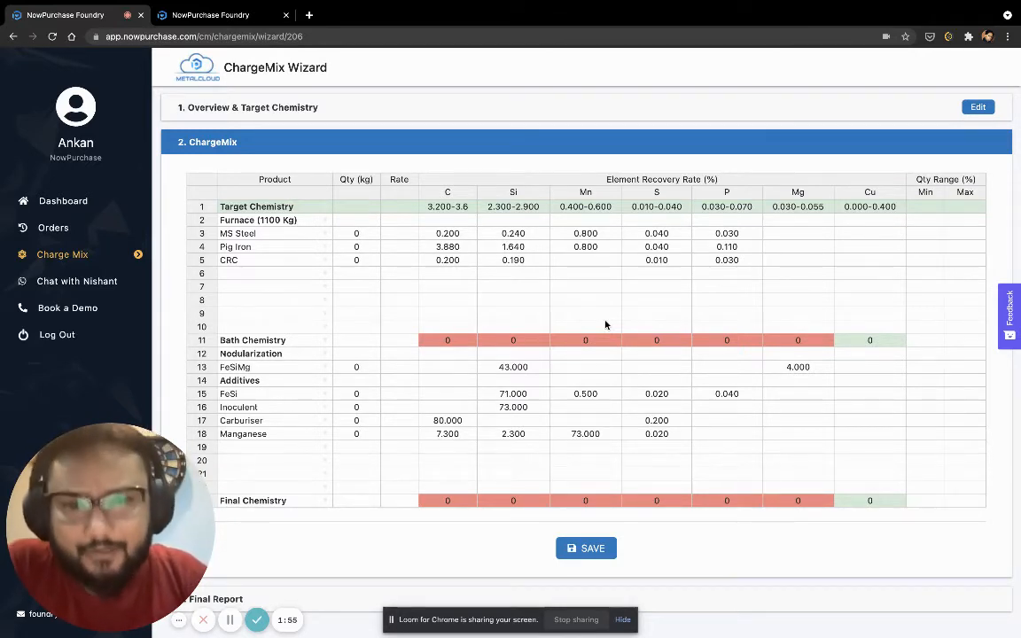
Examine the furnace products, additives, quantities, rates and element recovery rates in the new ChargeMix table
left_click_drag(255, 234, 257, 301)
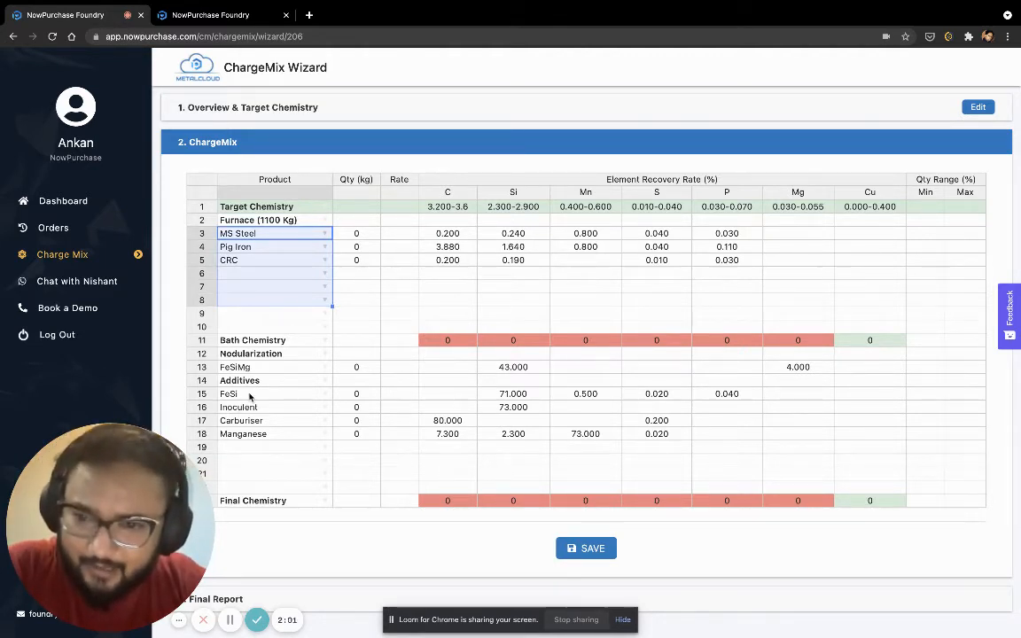
left_click_drag(253, 394, 254, 459)
left_click_drag(357, 235, 360, 446)
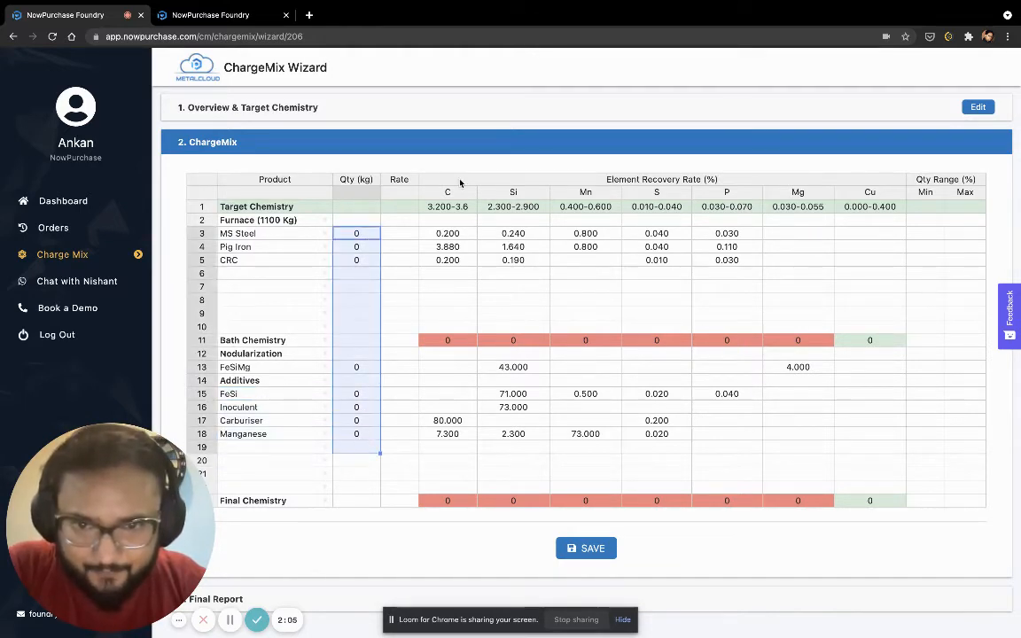
left_click_drag(401, 238, 388, 440)
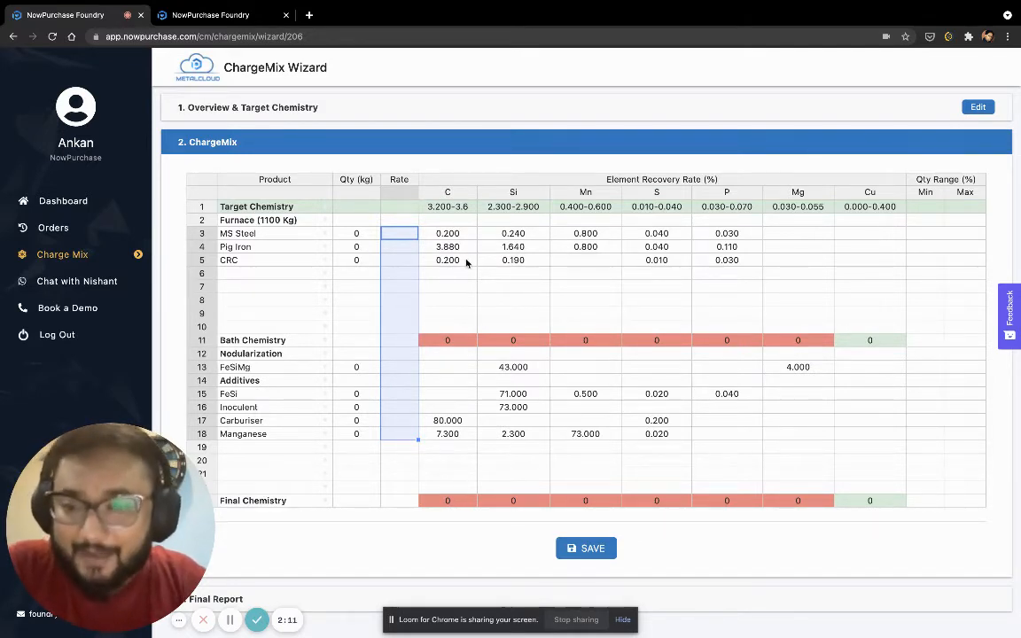
left_click_drag(448, 235, 841, 336)
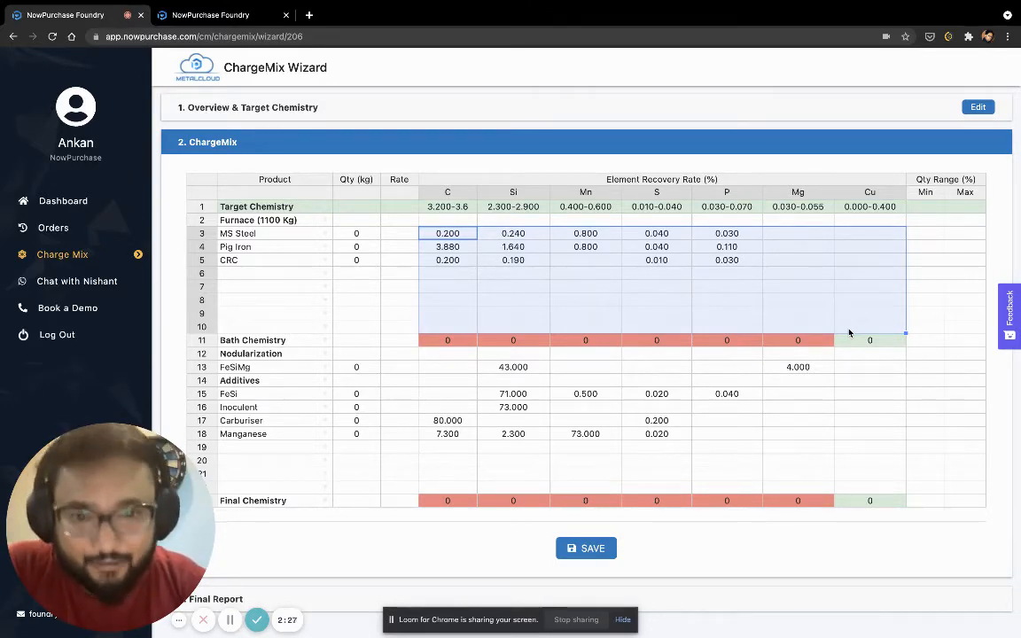
Switch to the DI-Components wizard in the other browser tab, open its ChargeMix section for editing and review the furnace materials and bath chemistry
key("ctrl+Tab")
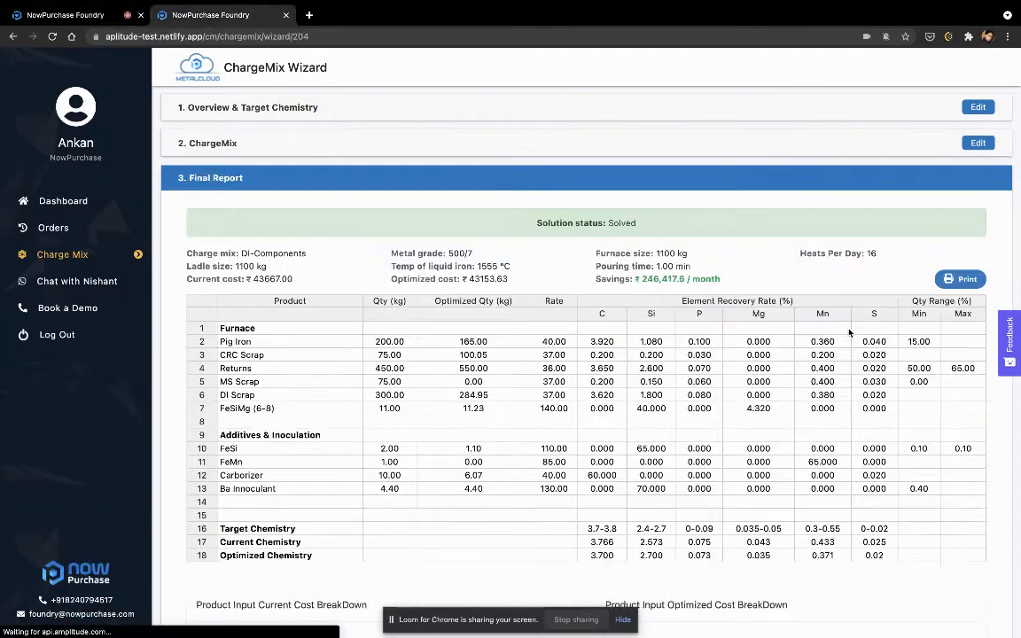
left_click(979, 144)
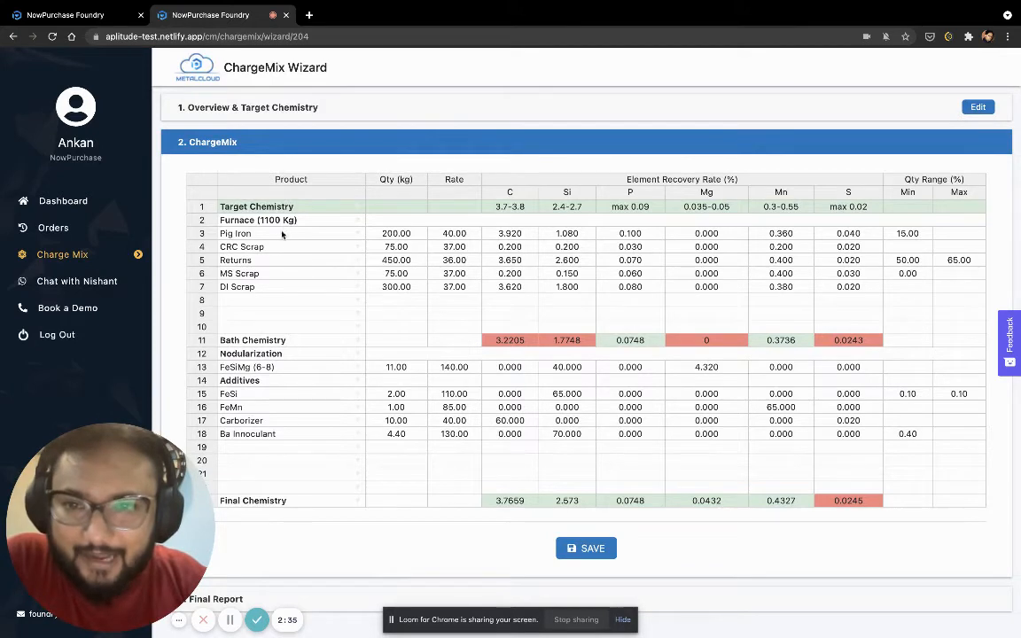
left_click_drag(284, 233, 872, 296)
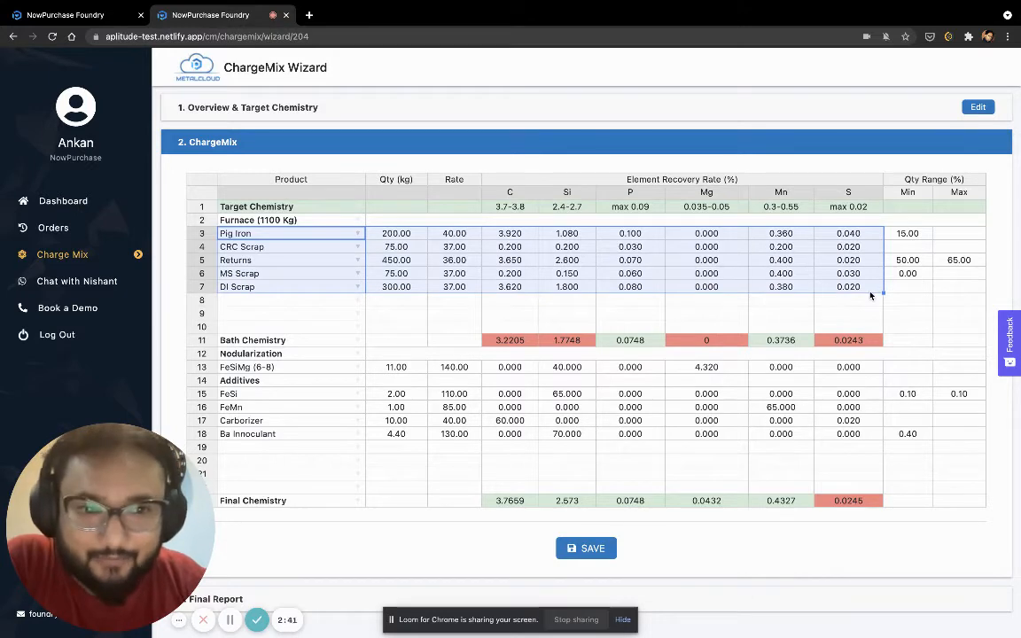
left_click(845, 340)
left_click_drag(838, 342, 499, 343)
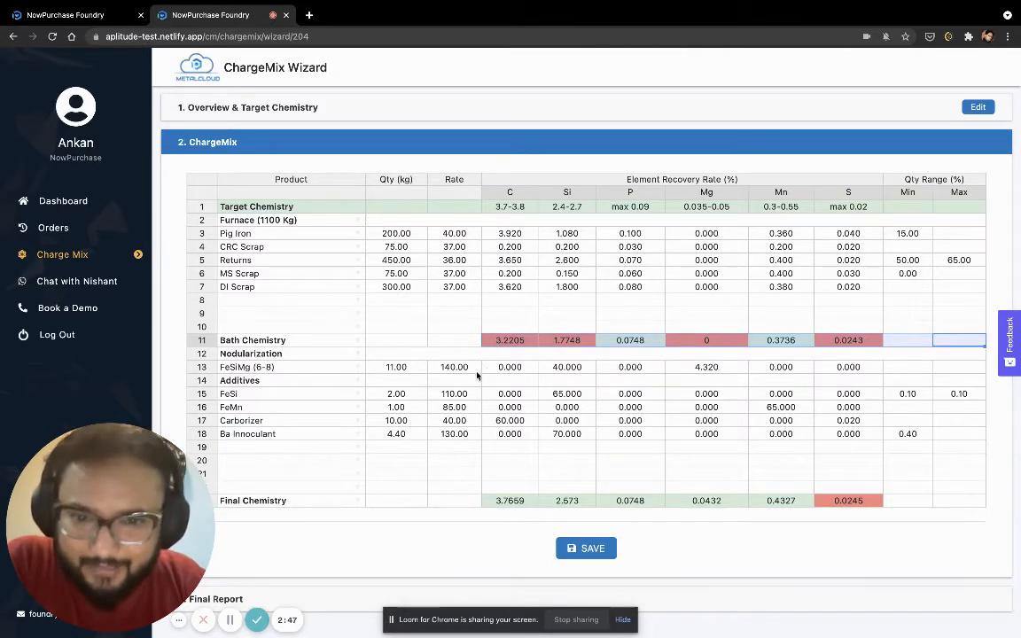
Review the nodularization and additive rows and compare the final chemistry's sulphur value with its target limit
left_click_drag(487, 367, 490, 451)
left_click_drag(506, 502, 842, 508)
left_click(859, 504)
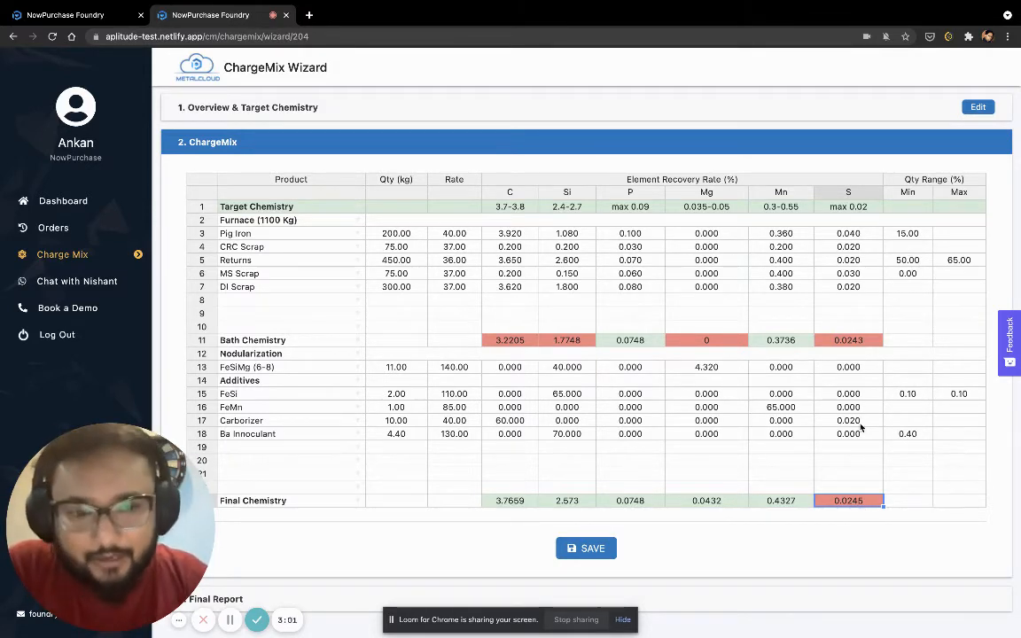
left_click(849, 205)
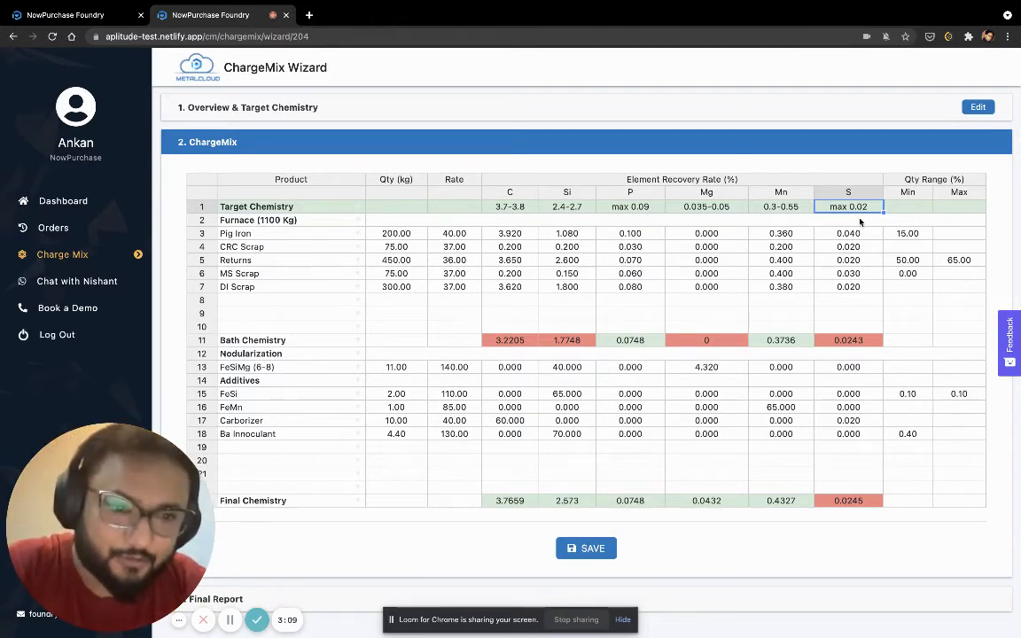
left_click(867, 502)
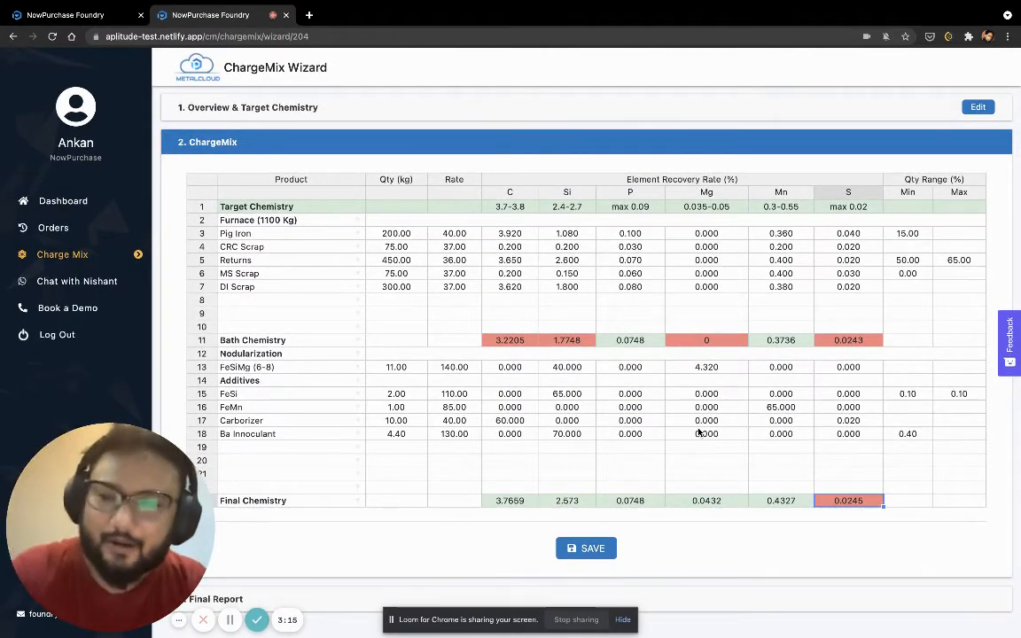
Save the DI-Components ChargeMix and review the optimized quantities and the MS Scrap row in the Final Report
left_click(590, 549)
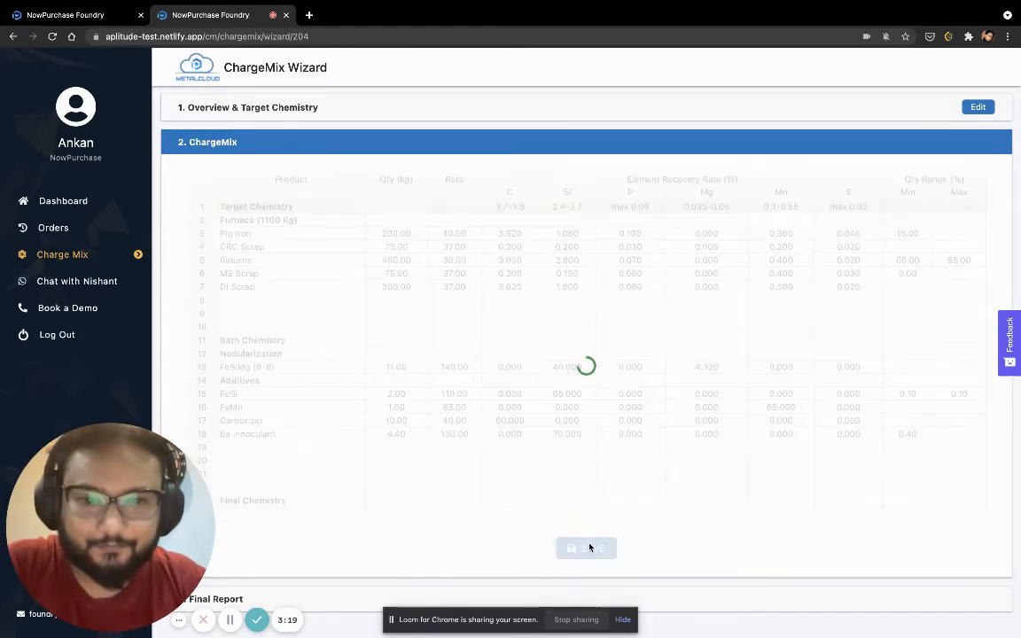
scroll(628, 461, "down", 2)
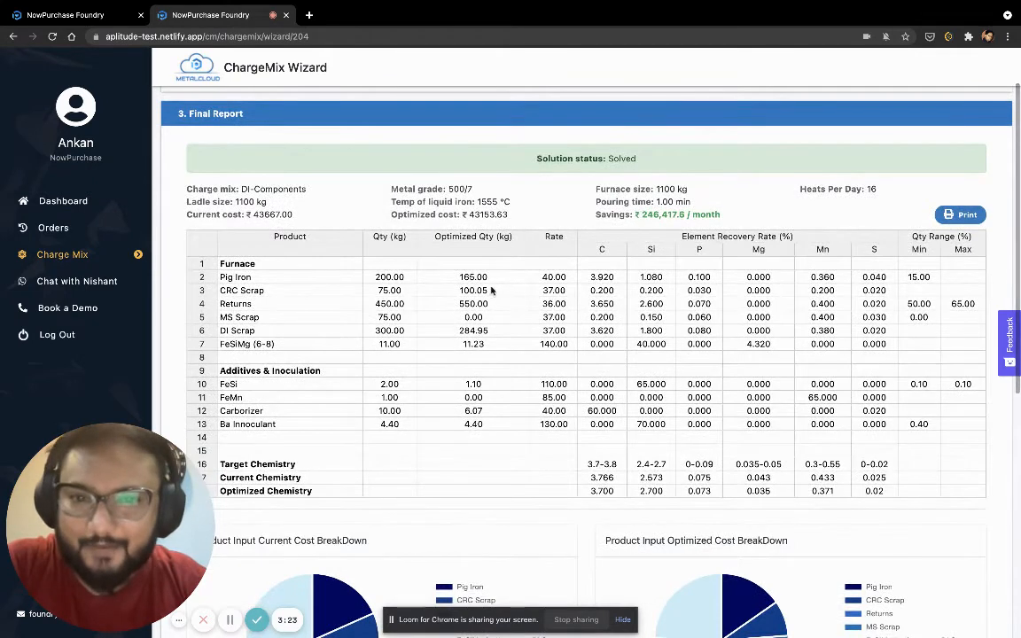
left_click_drag(475, 276, 483, 430)
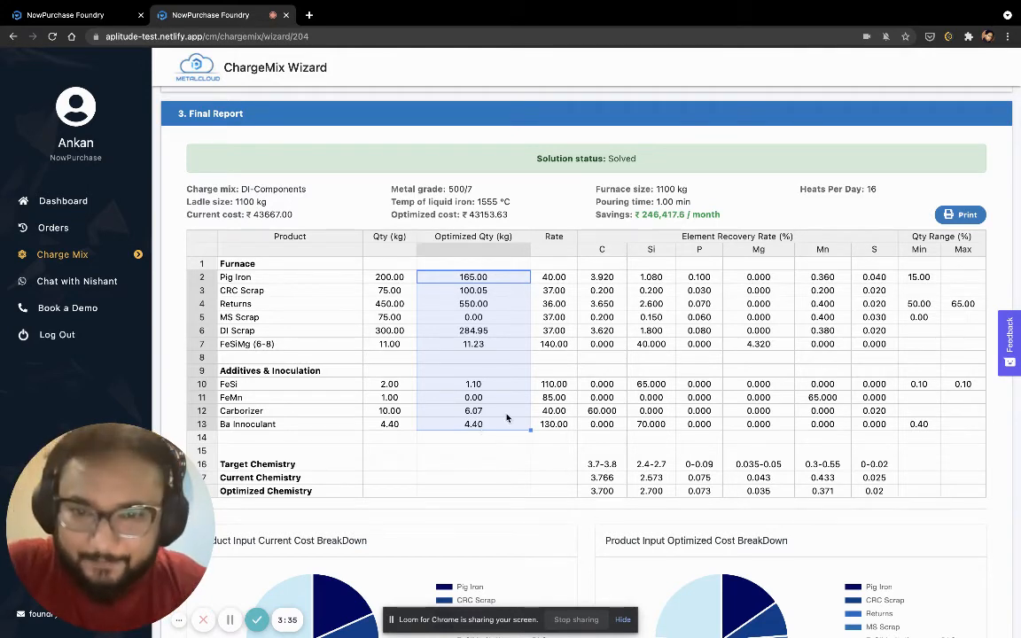
left_click(507, 413)
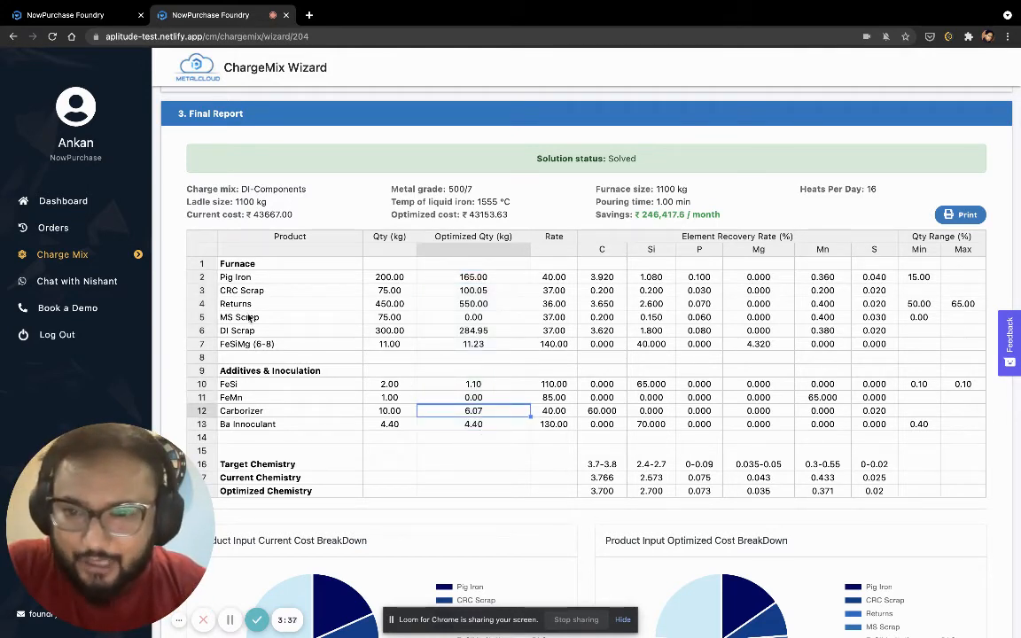
left_click_drag(251, 317, 919, 326)
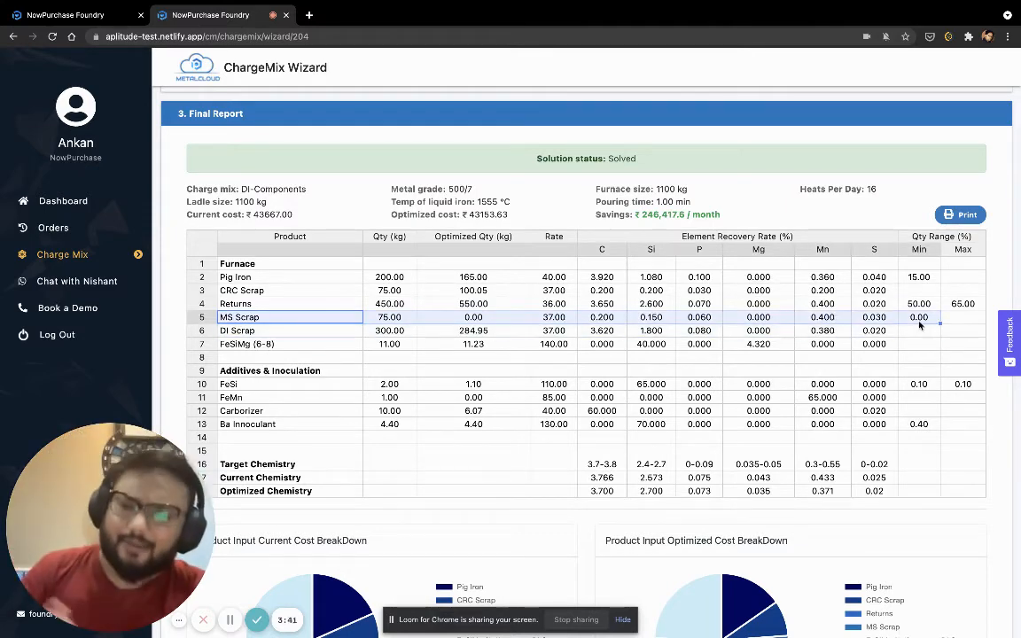
Reopen the ChargeMix section, set the MS Scrap minimum quantity range to 5%, and save to regenerate the Final Report
scroll(919, 326, "up", 2)
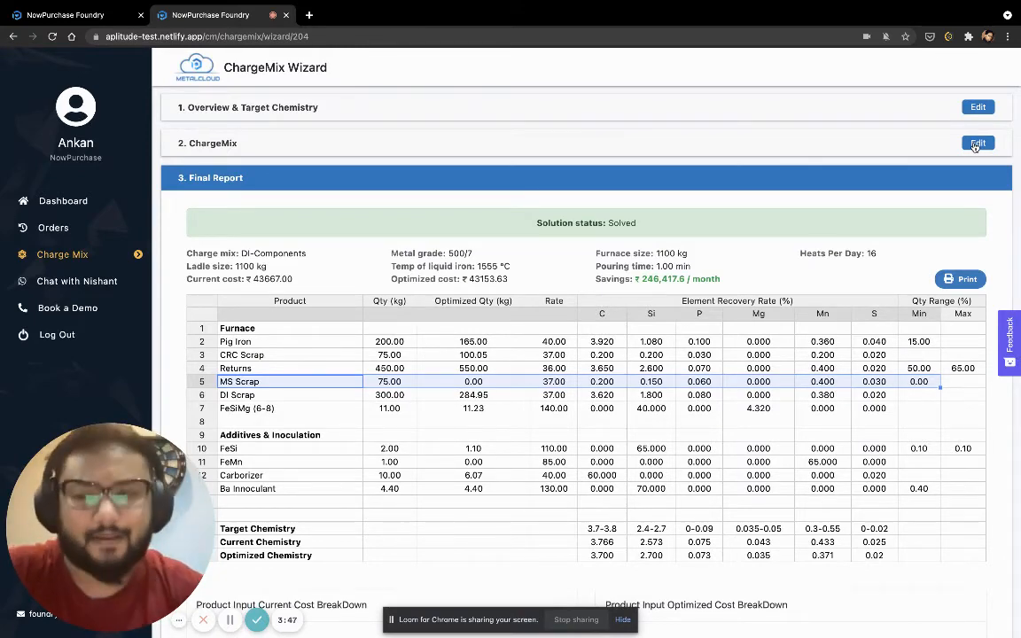
left_click(977, 144)
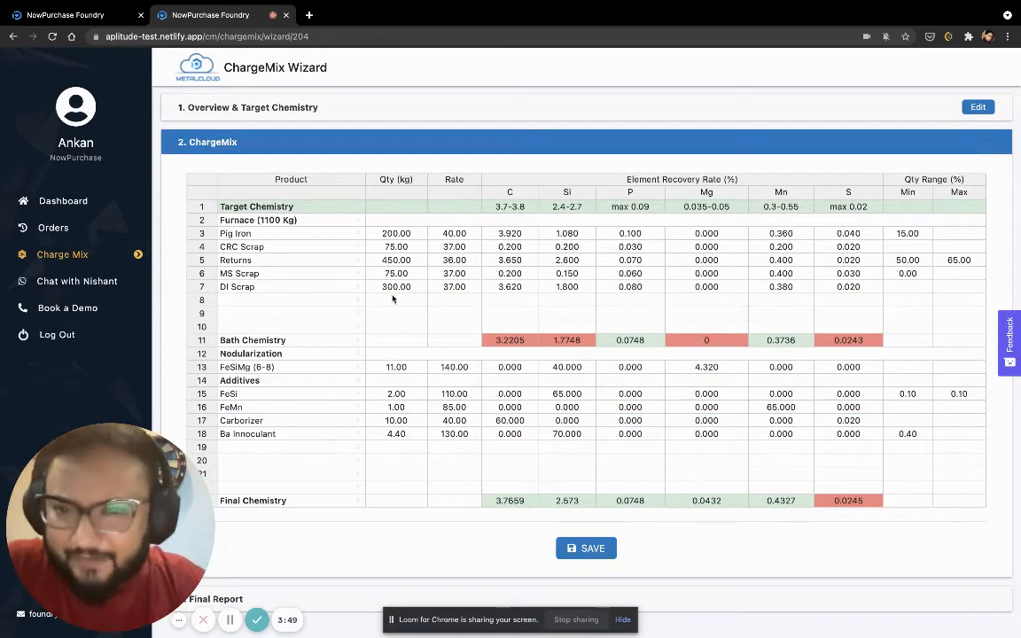
left_click_drag(266, 286, 468, 304)
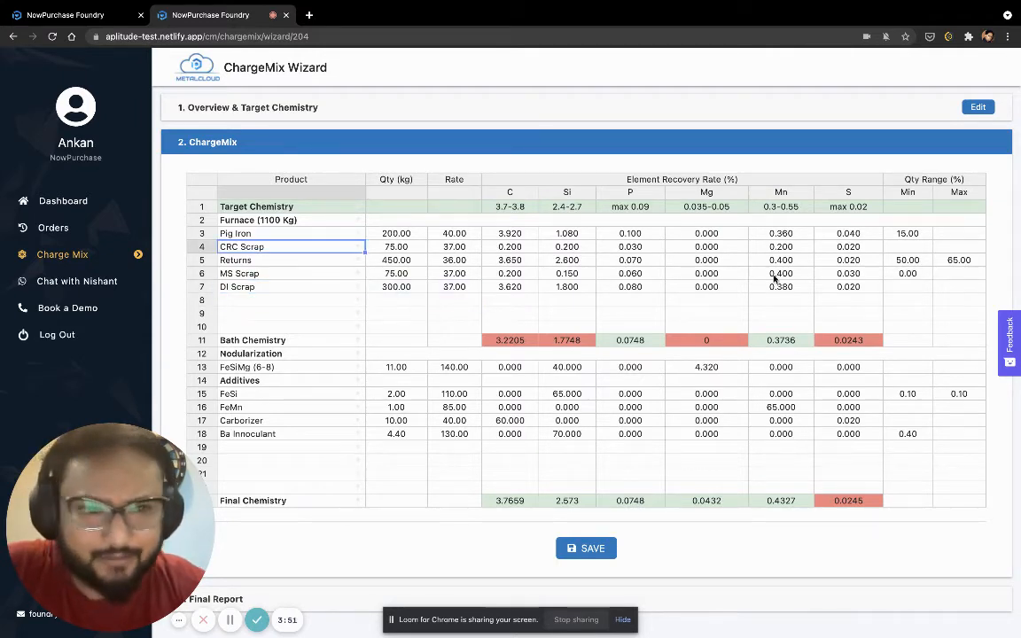
double_click(907, 273)
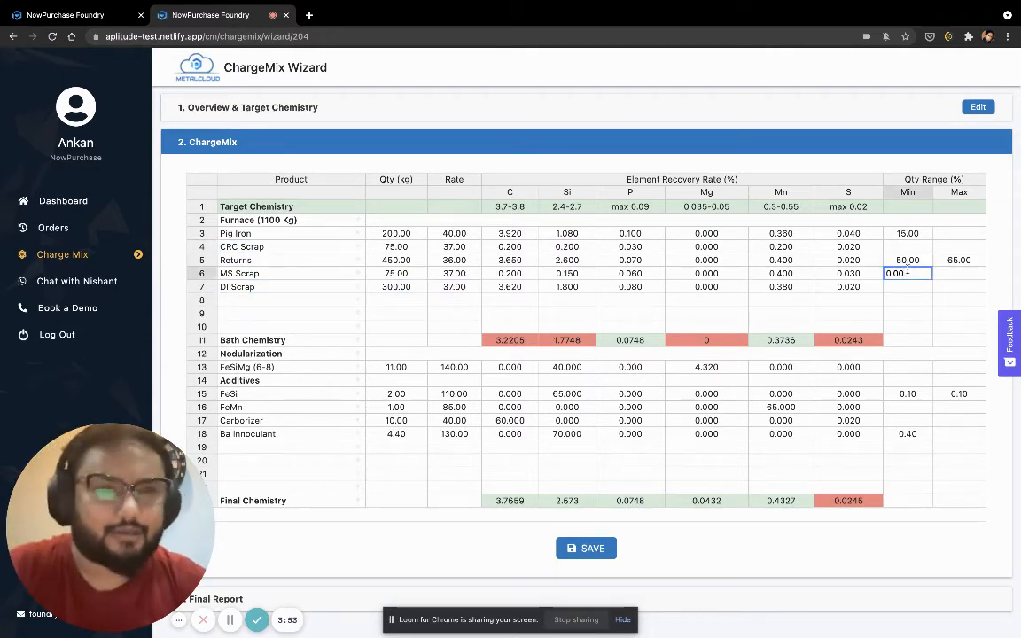
key("BackSpace")
key("BackSpace")
key("BackSpace")
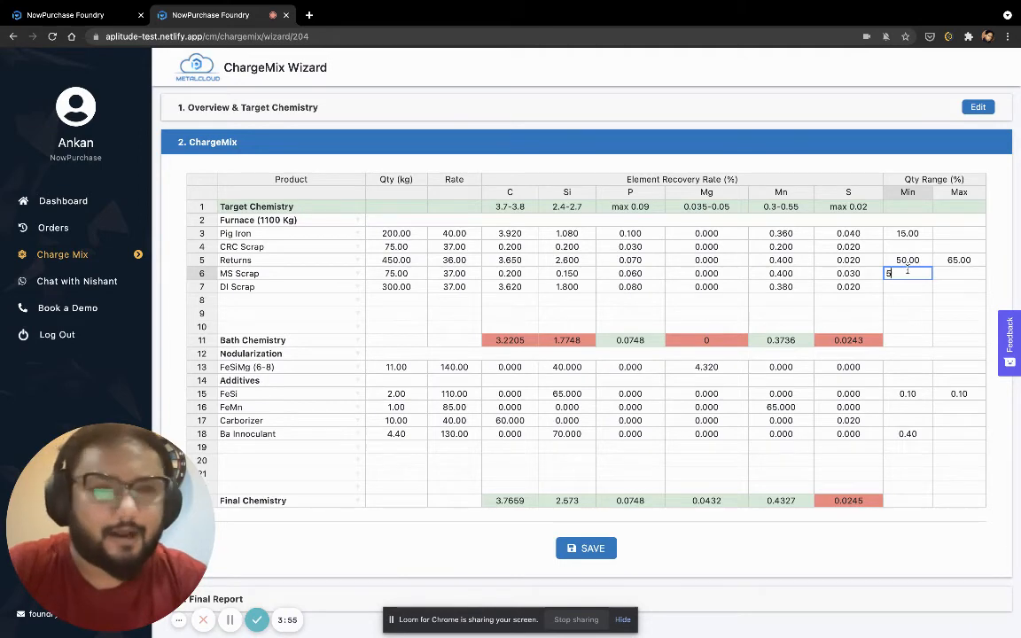
type("5")
left_click(592, 550)
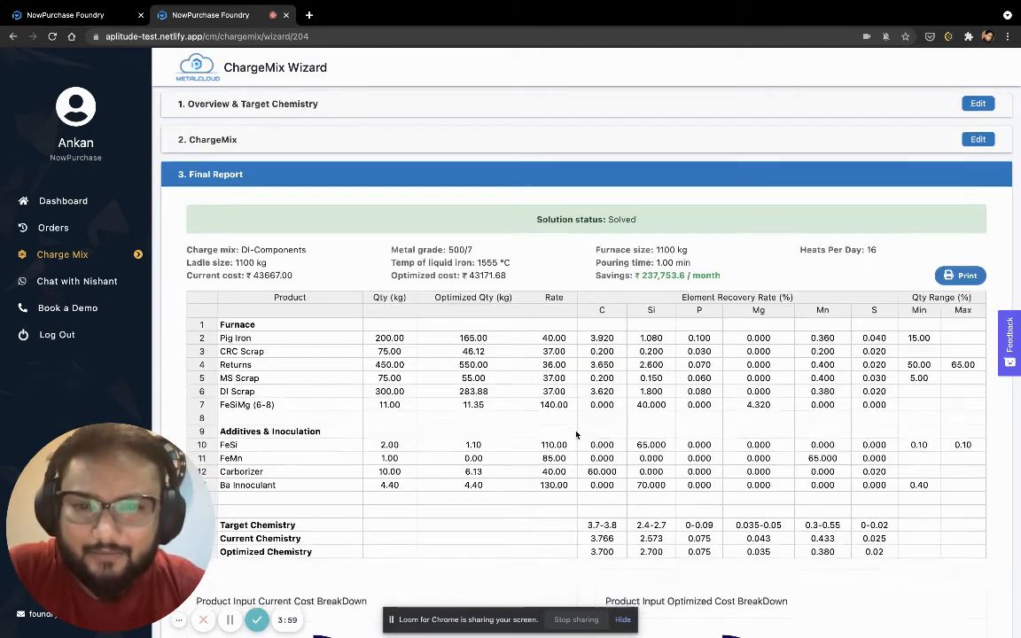
Compare the MS Scrap quantities, current cost, optimized cost and monthly savings in the Final Report
scroll(423, 348, "down", 1)
left_click_drag(381, 342, 484, 347)
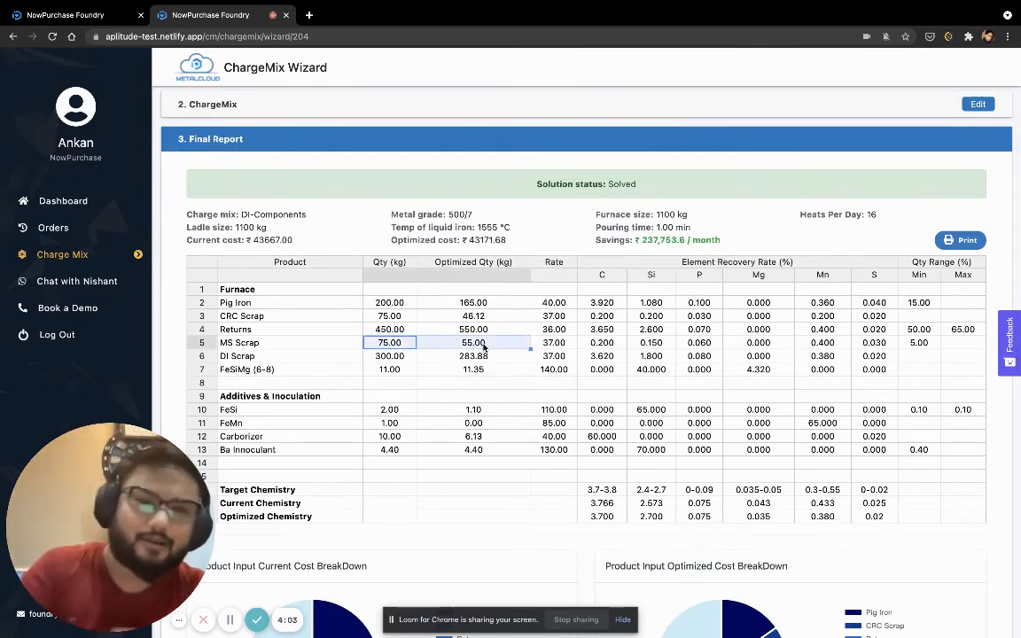
left_click(276, 240)
triple_click(277, 240)
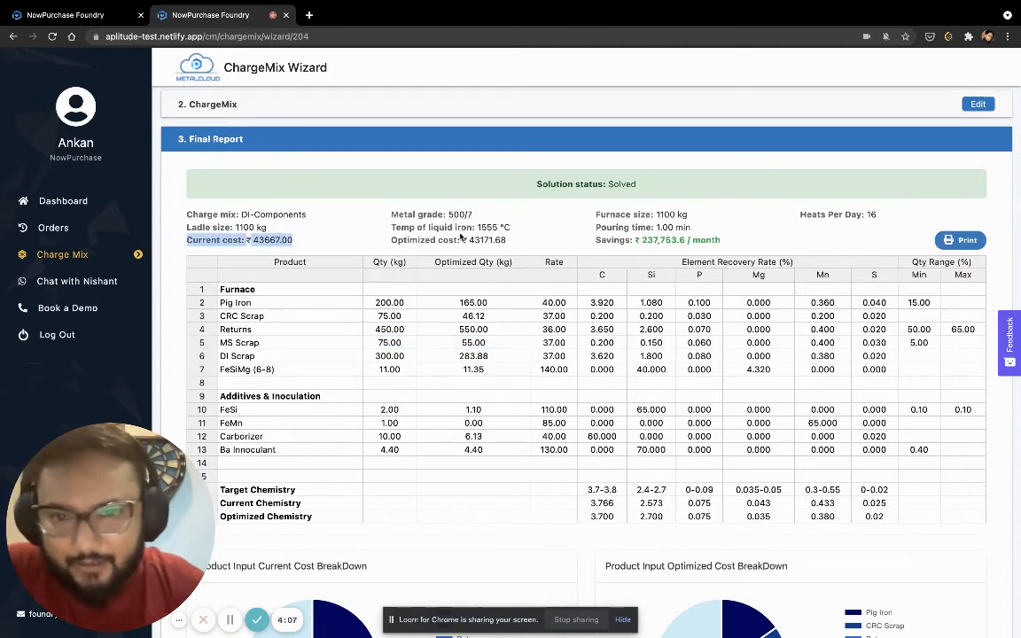
double_click(493, 240)
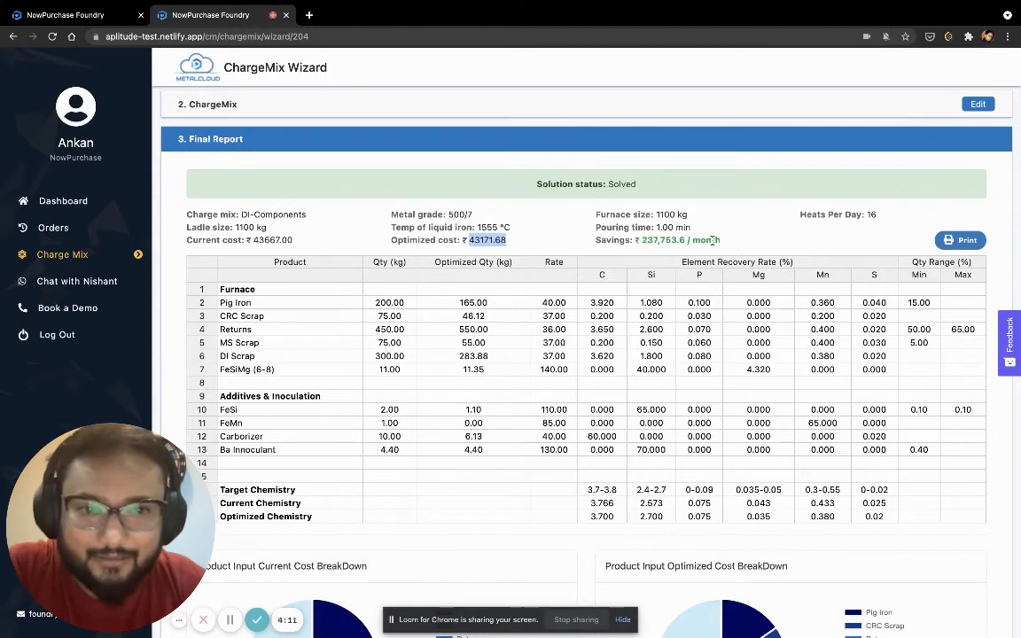
left_click_drag(720, 241, 632, 242)
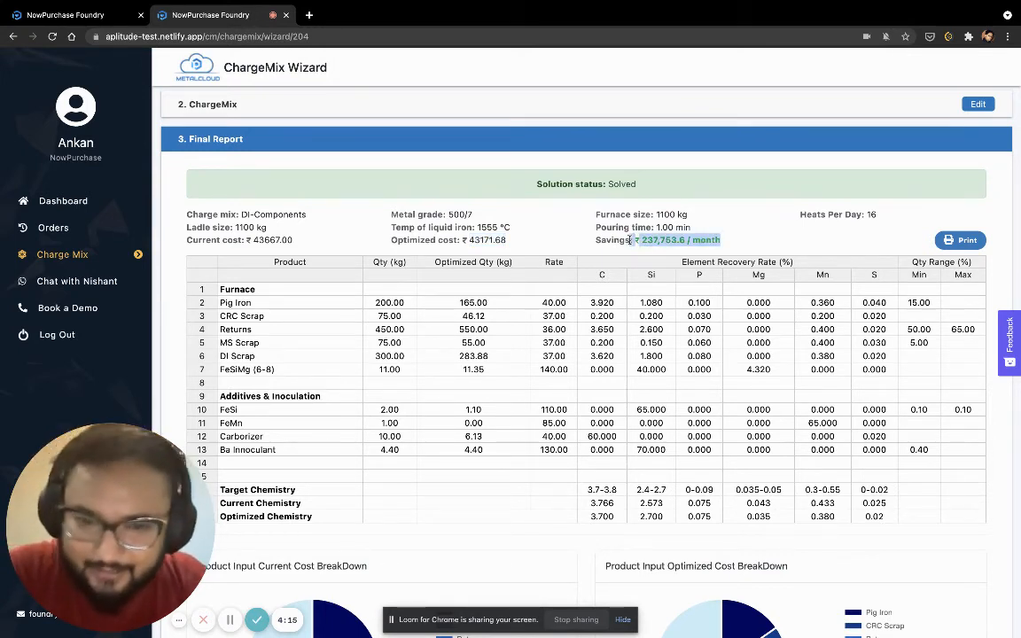
left_click(652, 342)
Examine the report's cost breakdown charts and the current and optimised FeSiMg (6-8) and FeSi bars in the additives chart
scroll(664, 348, "down", 2)
scroll(664, 349, "down", 3)
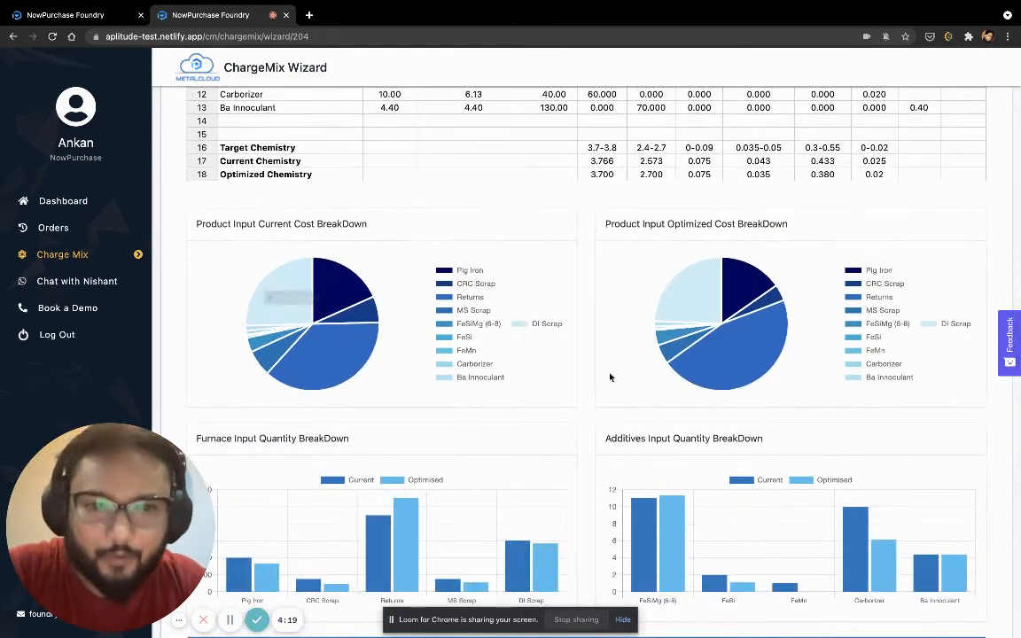
scroll(746, 360, "down", 2)
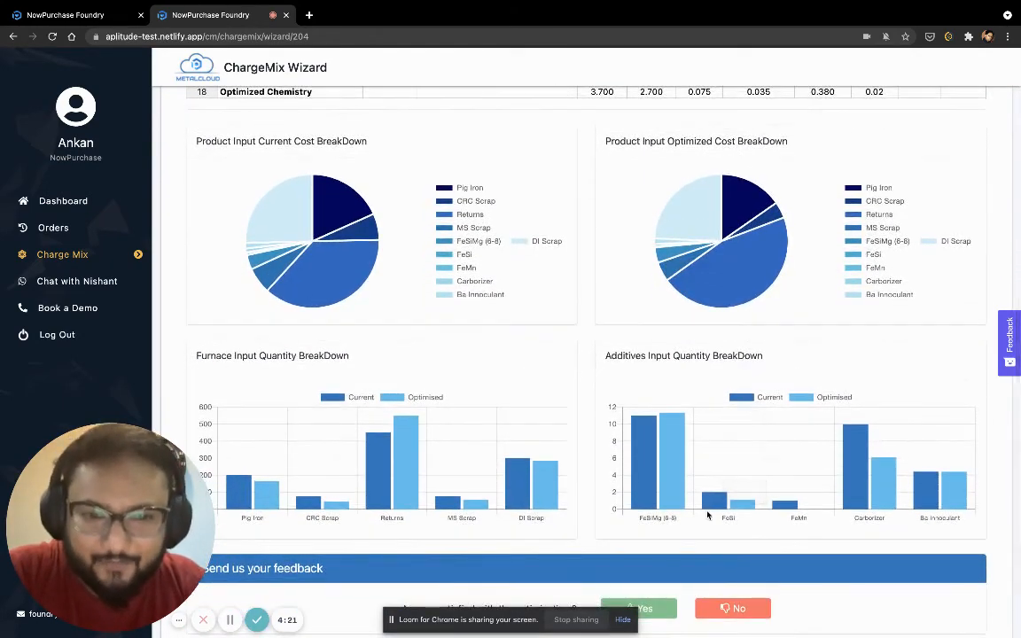
scroll(690, 487, "down", 1)
mouse_move(644, 447)
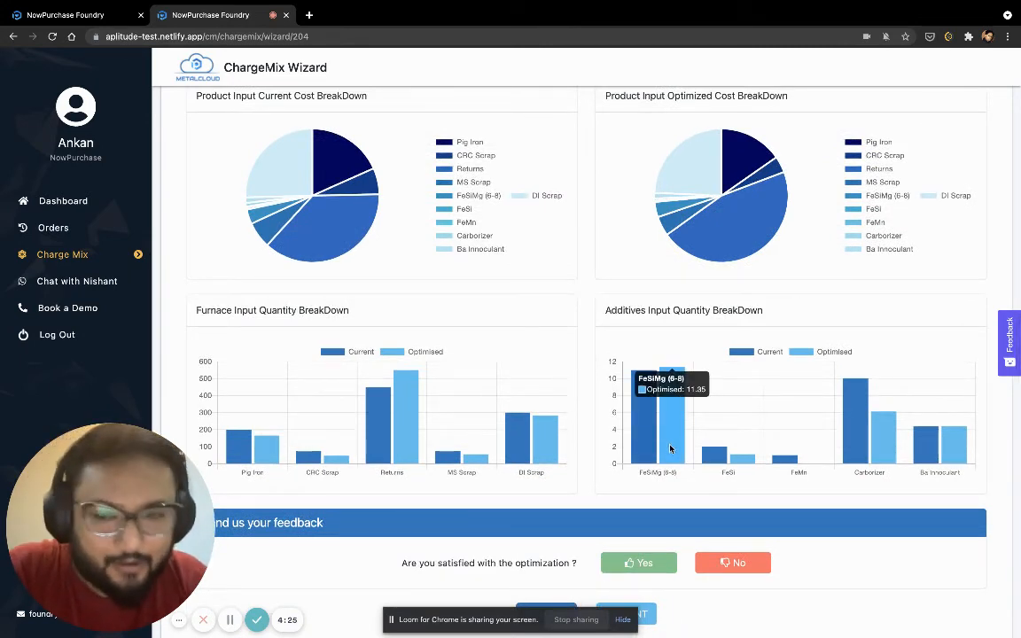
mouse_move(714, 460)
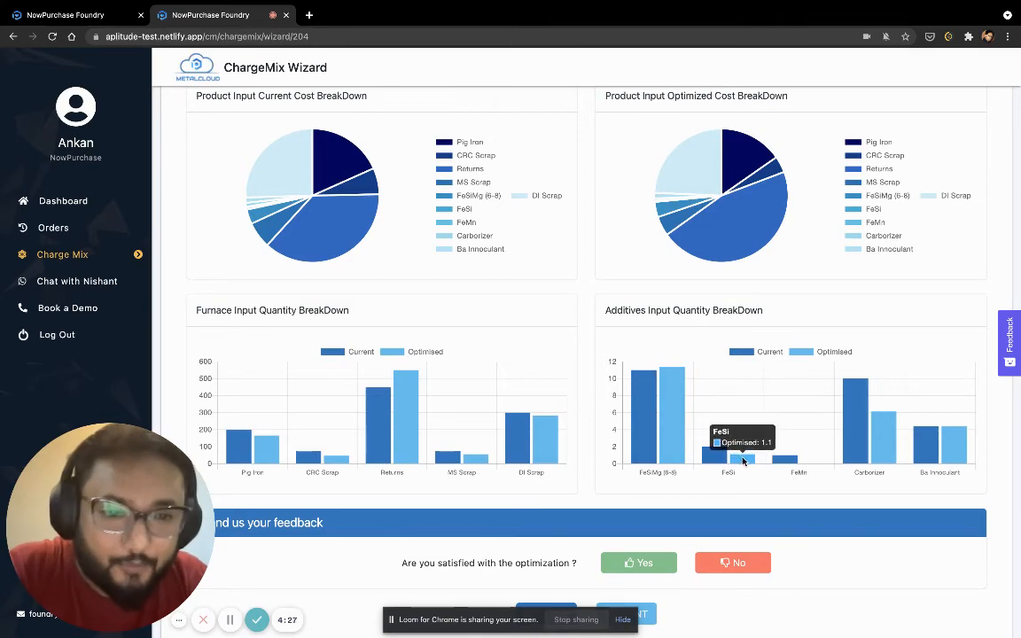
Reopen the ChargeMix section, select the empty furnace product row below DI Scrap, and save the mix again
scroll(950, 486, "up", 5)
scroll(949, 486, "up", 3)
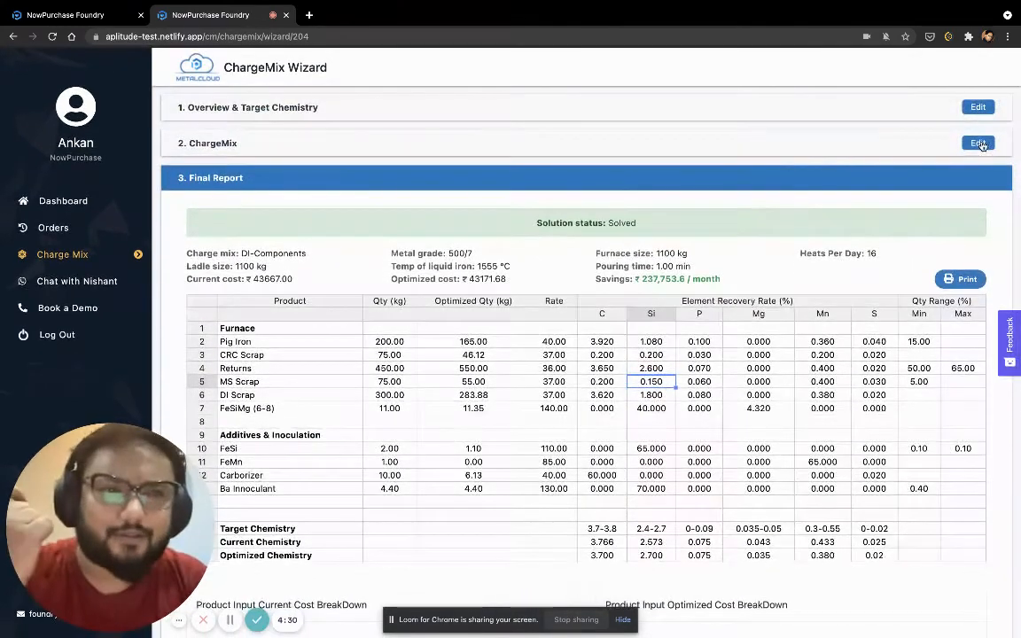
left_click(978, 144)
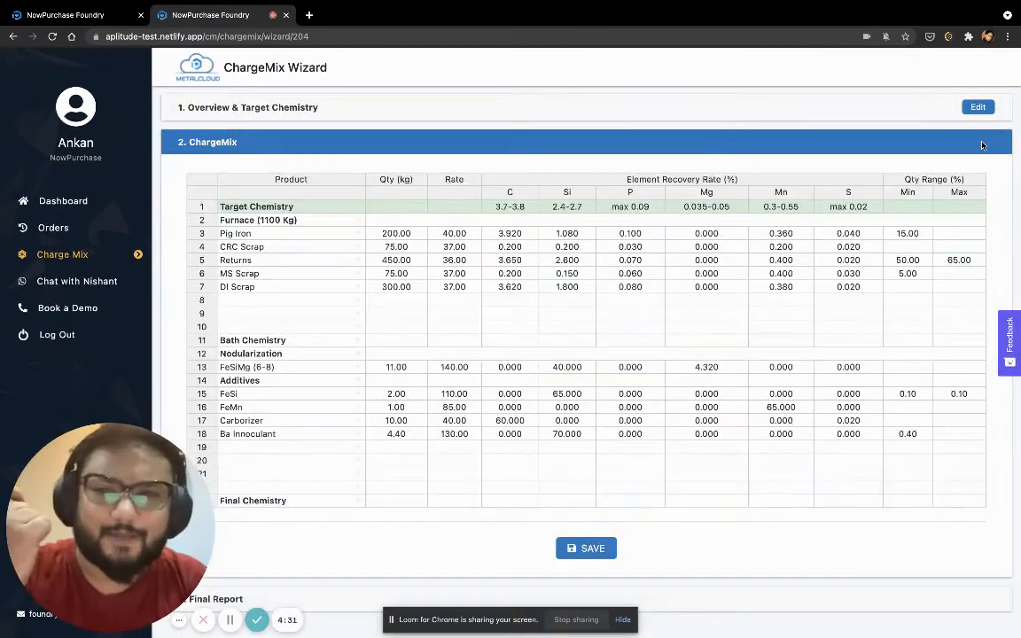
left_click(304, 301)
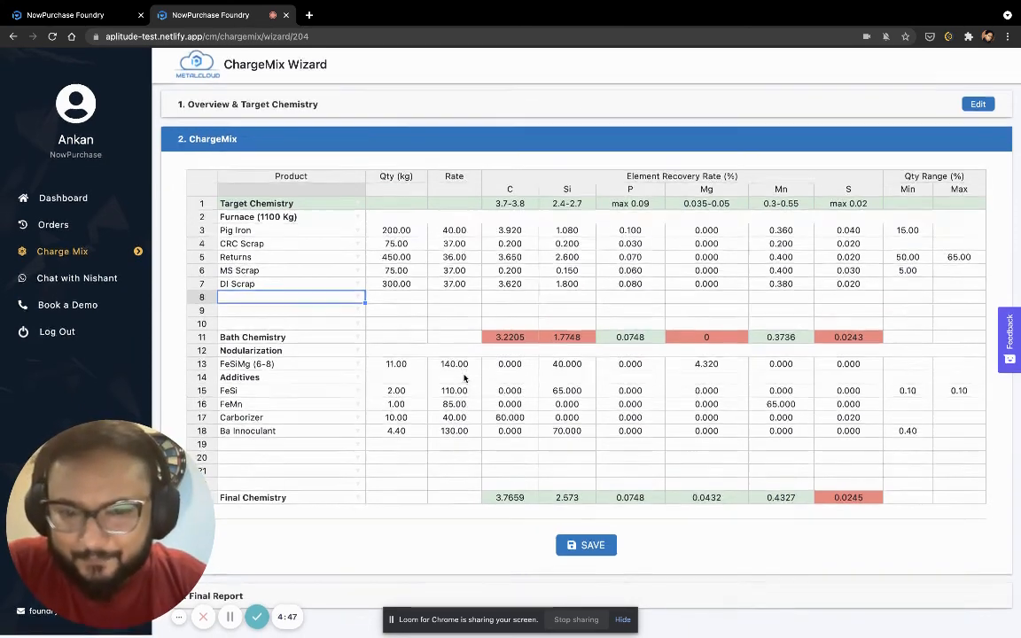
left_click(600, 552)
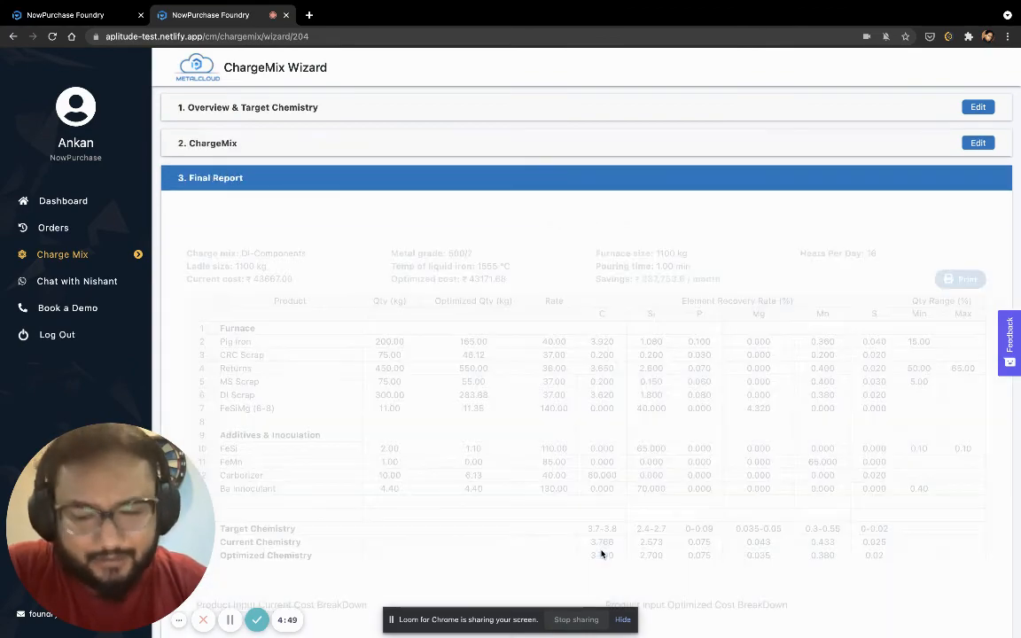
Review the regenerated Final Report's breakdown charts, feedback section, optimized quantities and cost summary
scroll(602, 555, "down", 10)
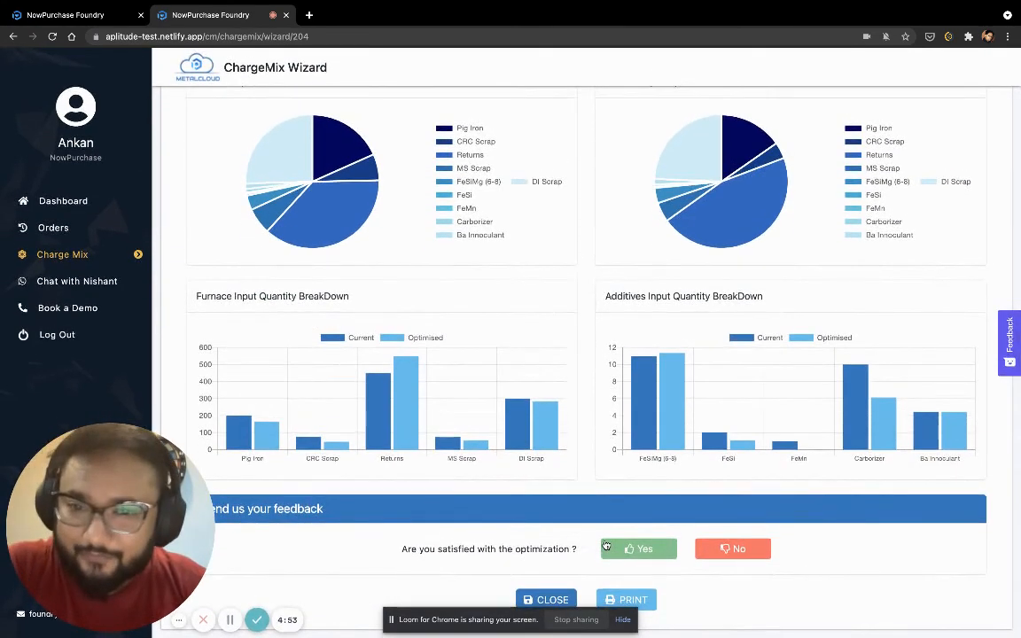
scroll(606, 545, "up", 4)
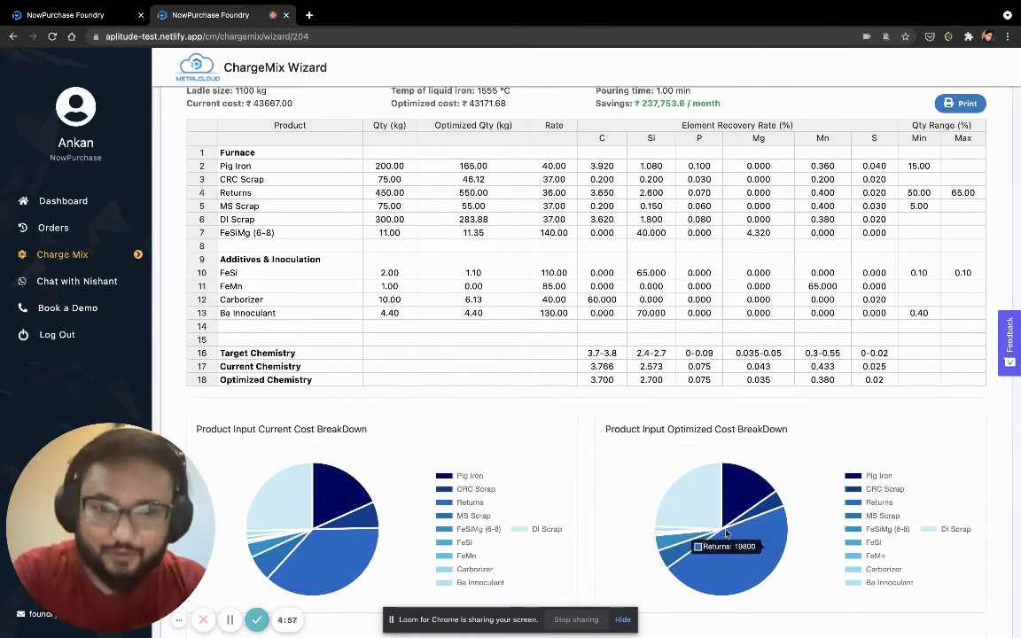
scroll(849, 517, "down", 4)
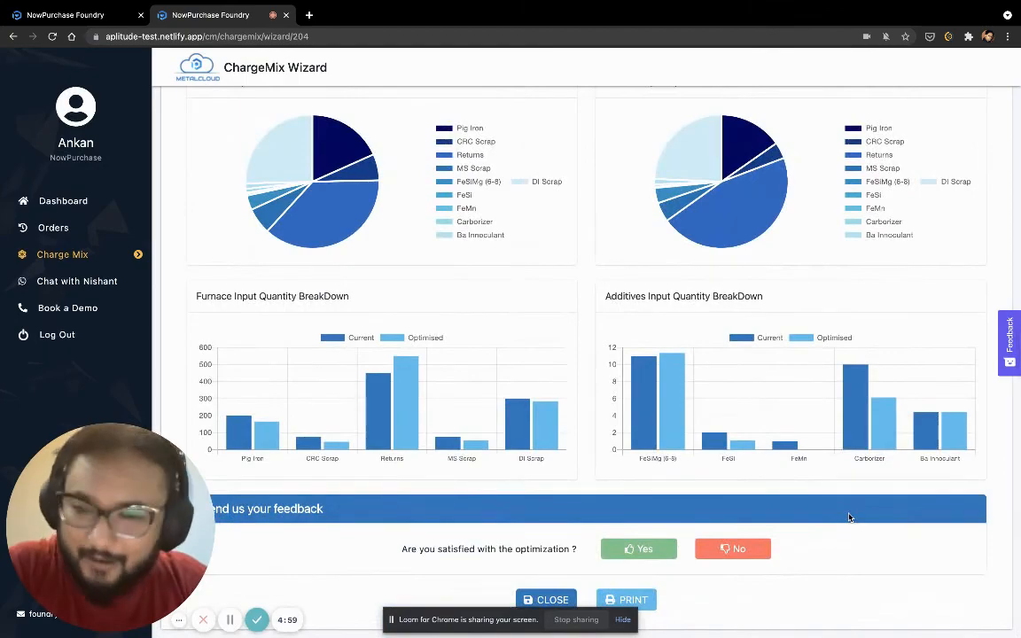
scroll(849, 518, "up", 1)
scroll(848, 517, "up", 5)
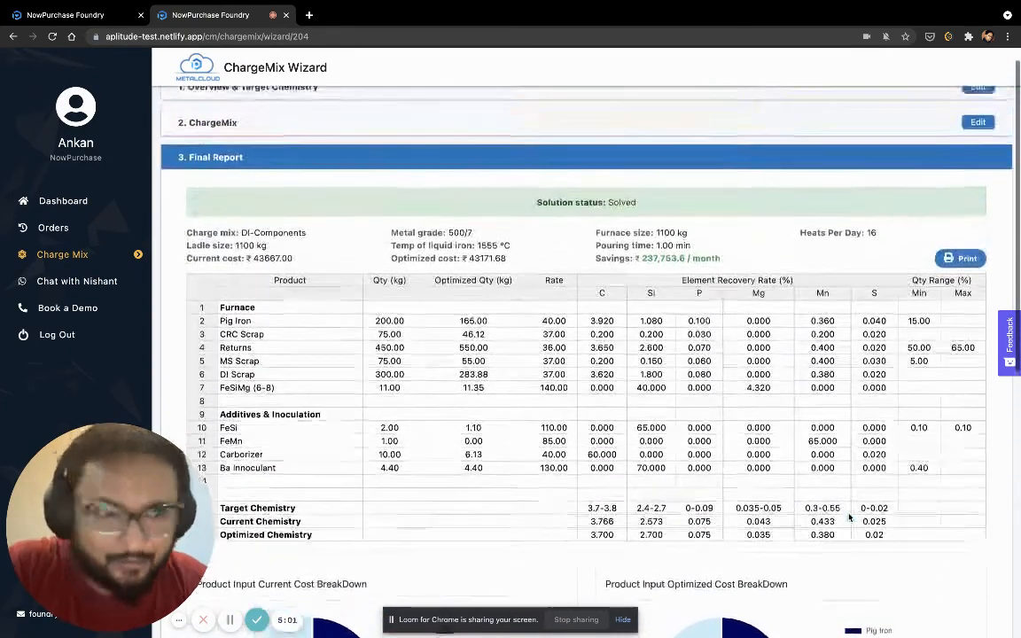
scroll(849, 517, "up", 1)
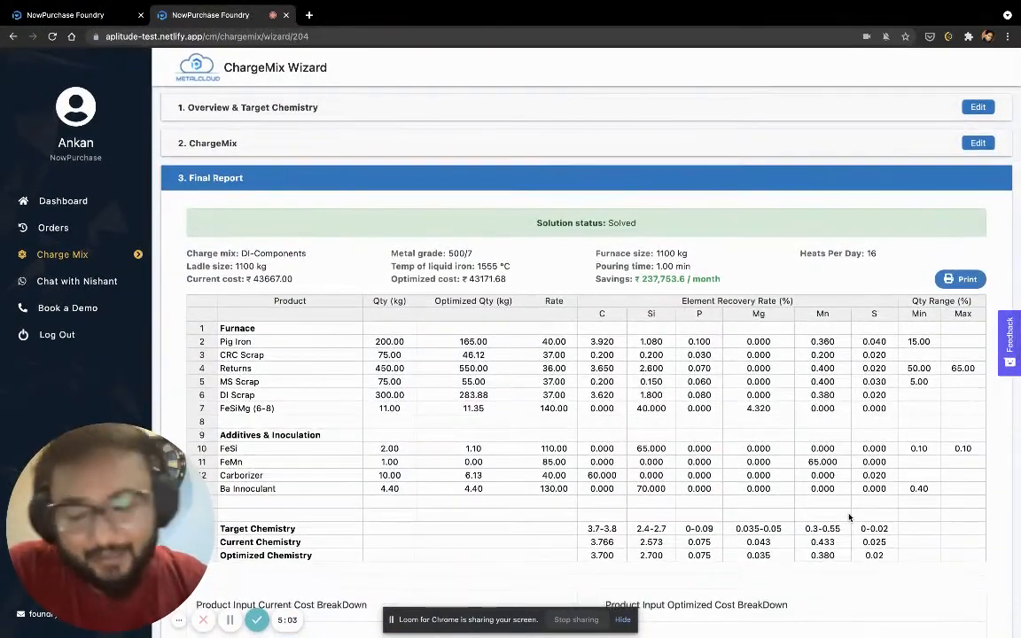